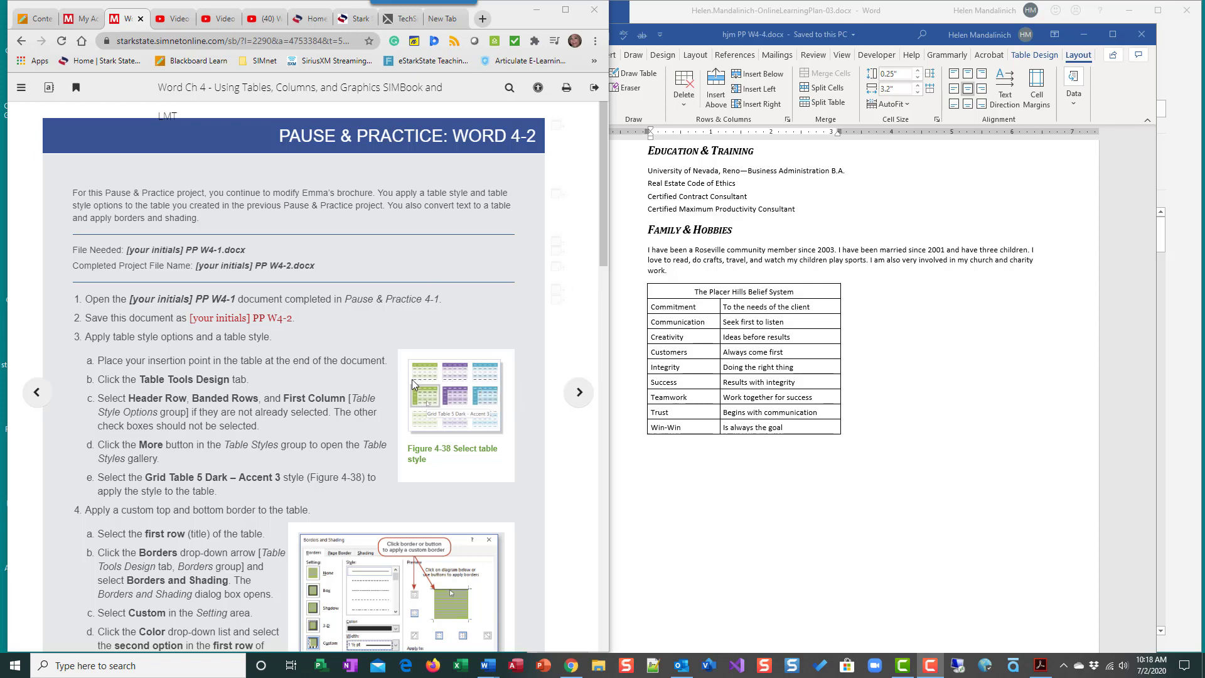
Step: Read through the Pause & Practice Word 4-2 instructions and the completed example, with the Word document placed alongside them
scroll(414, 427, "down", 1)
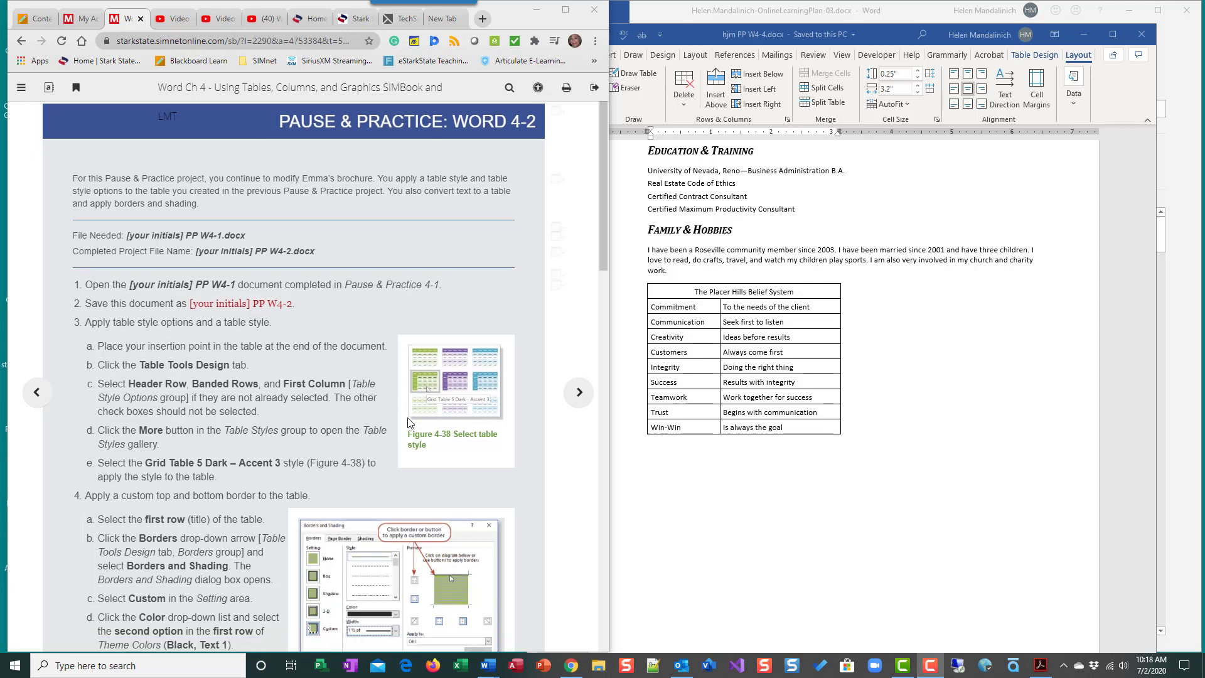
scroll(414, 427, "up", 1)
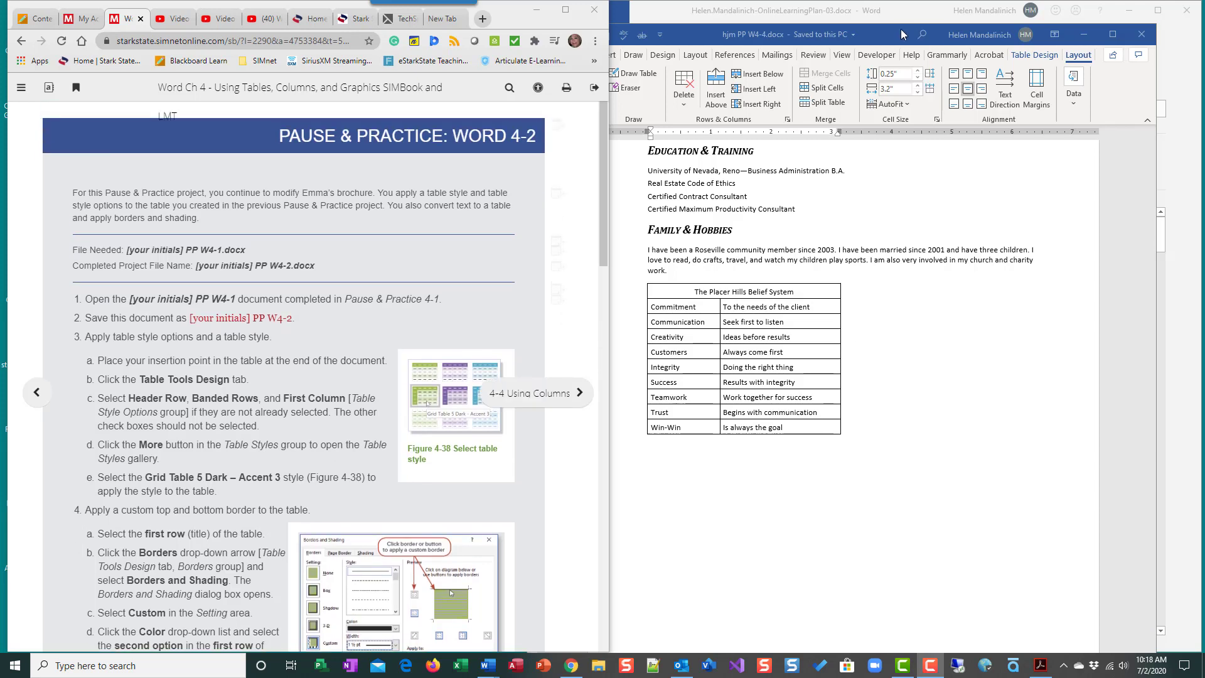
left_click_drag(902, 29, 941, 17)
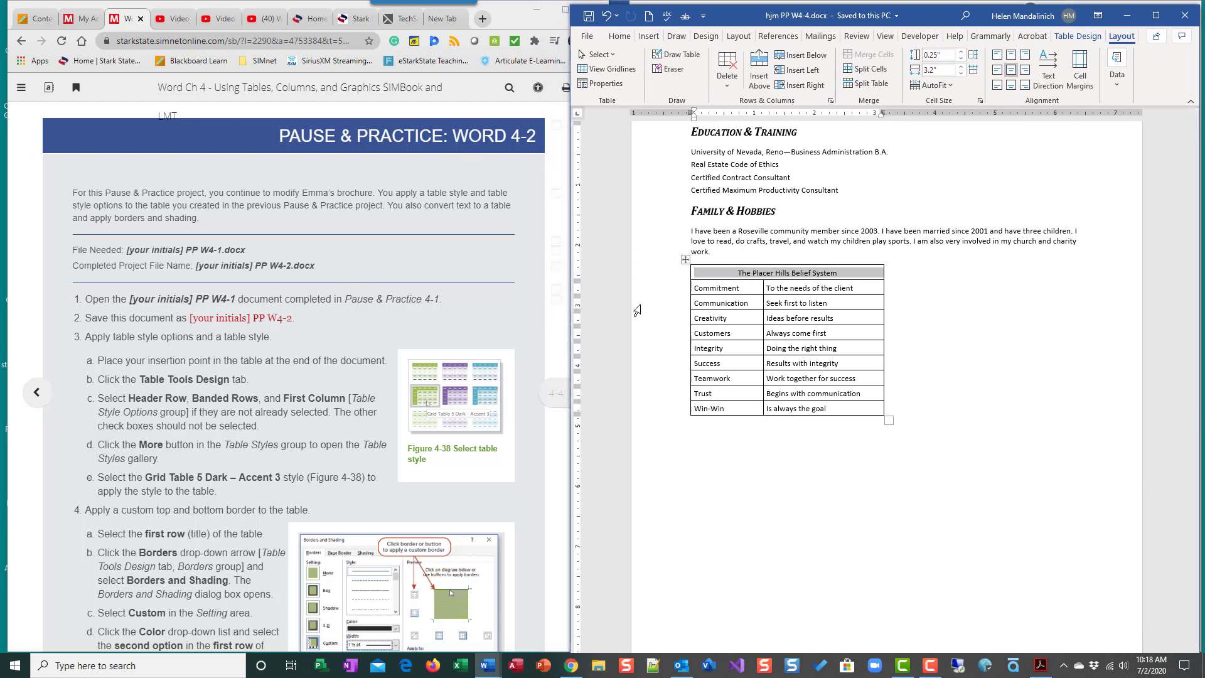
scroll(308, 260, "down", 1)
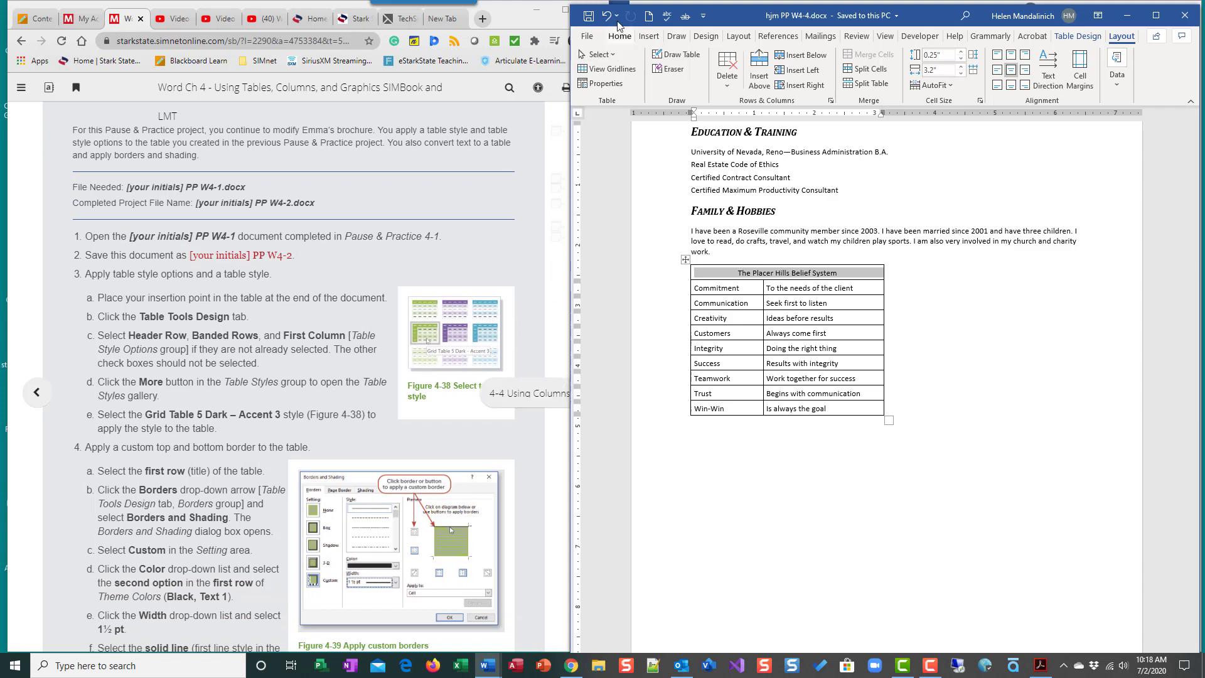
scroll(385, 300, "down", 2)
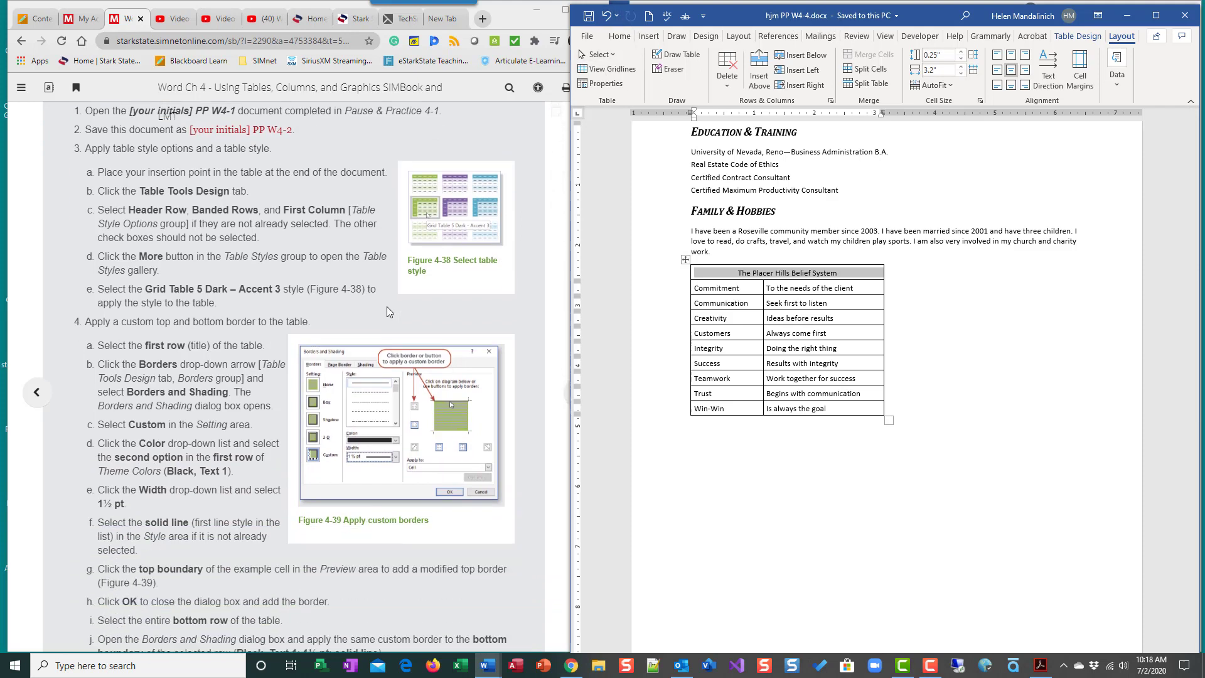
scroll(386, 307, "down", 1)
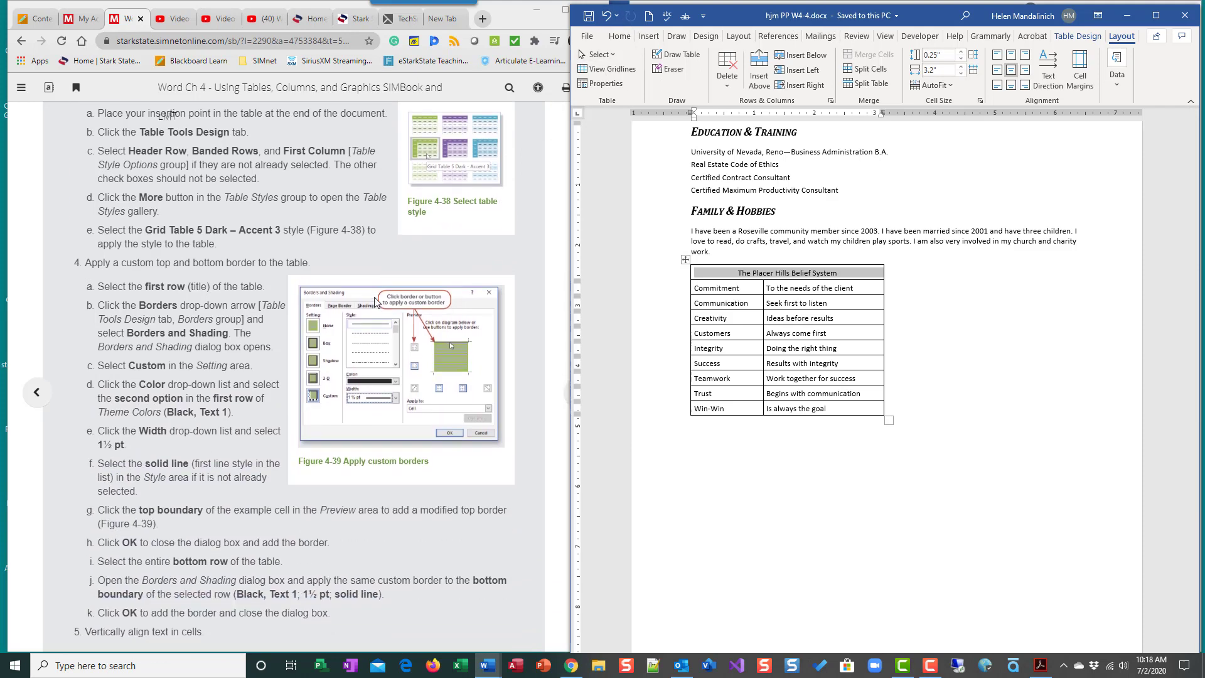
scroll(379, 301, "up", 1)
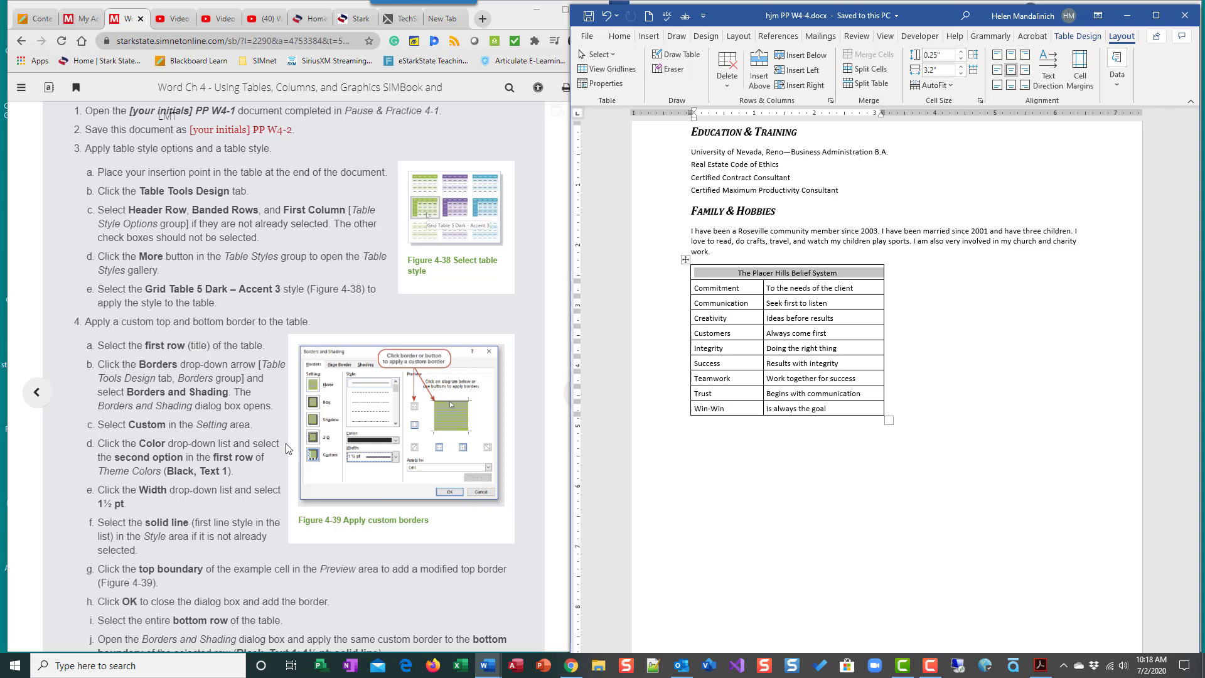
scroll(290, 460, "down", 5)
scroll(290, 461, "down", 10)
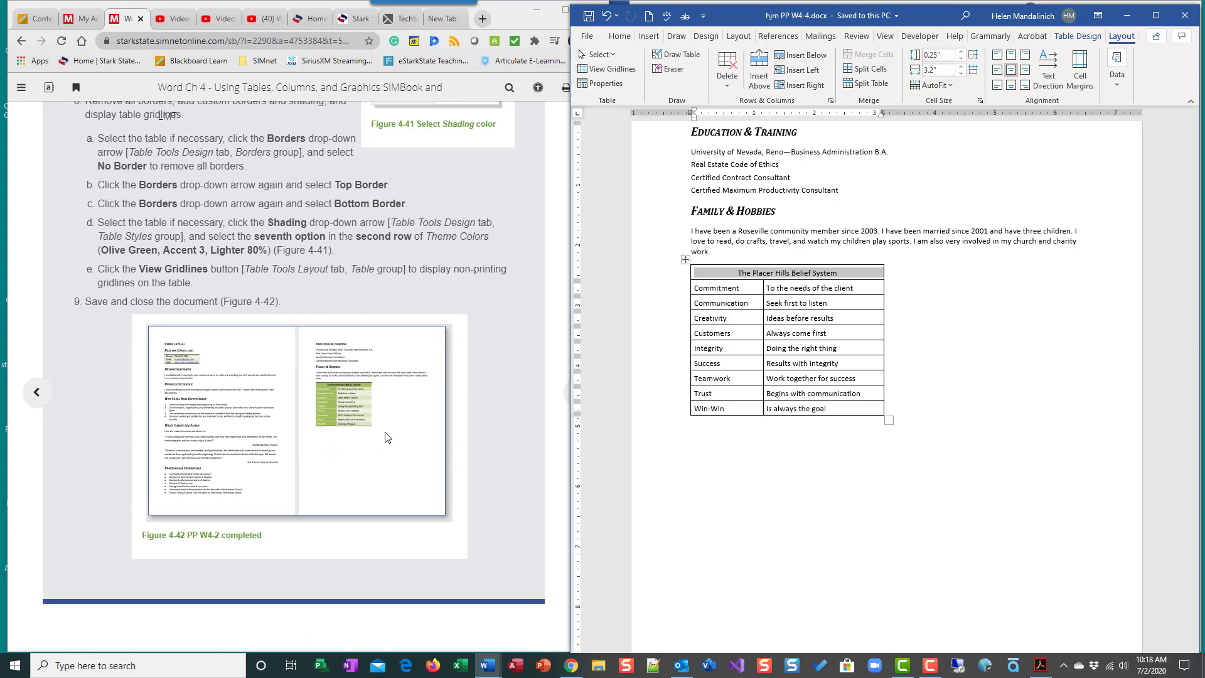
scroll(314, 401, "up", 7)
scroll(315, 402, "up", 12)
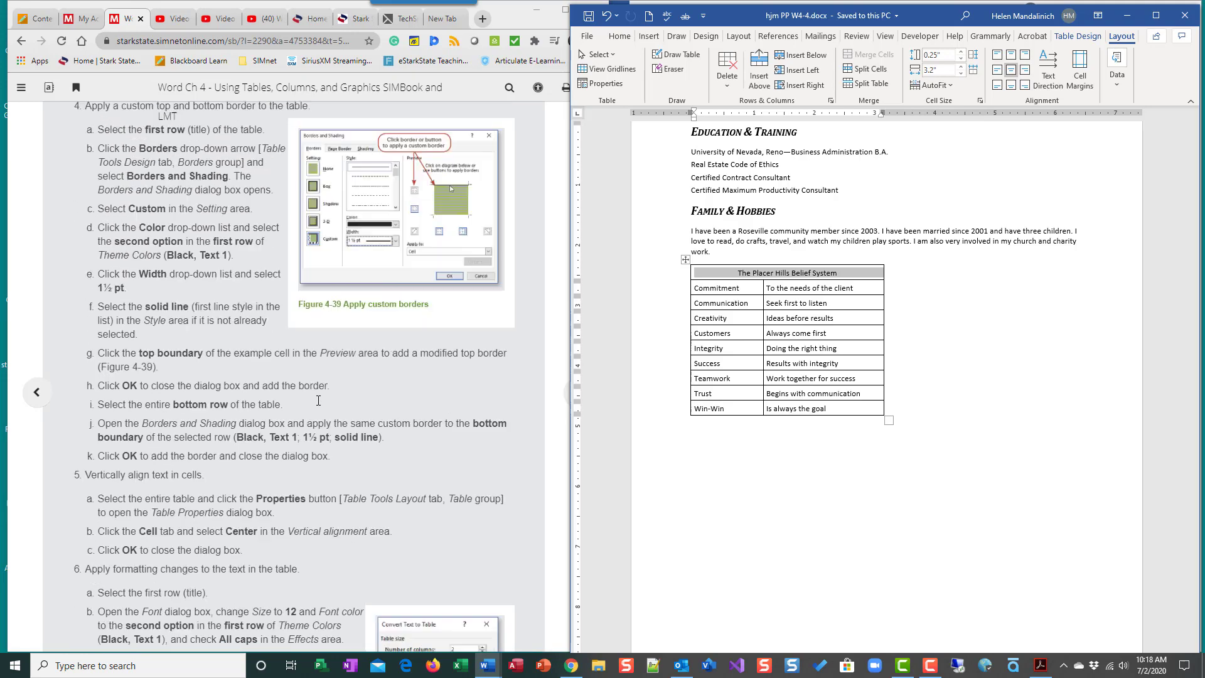
scroll(318, 401, "down", 2)
scroll(320, 403, "down", 1)
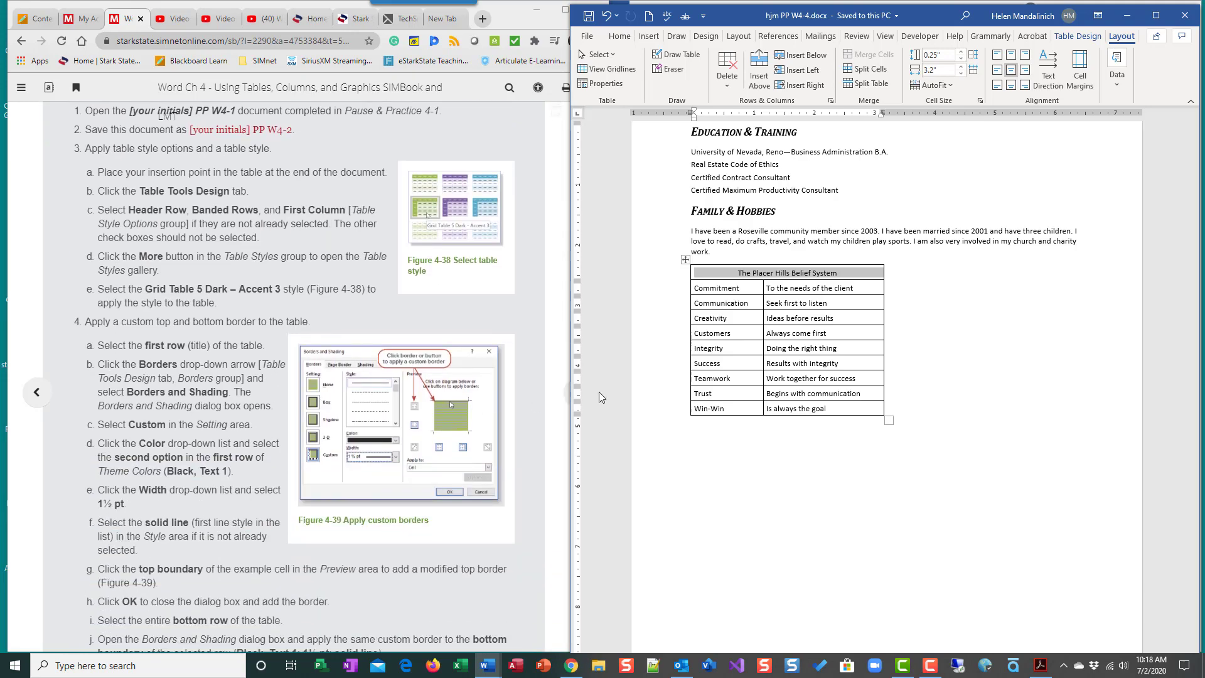
Step: Apply the Grid Table 5 Dark – Accent 3 style to the Placer Hills Belief System table
left_click(733, 303)
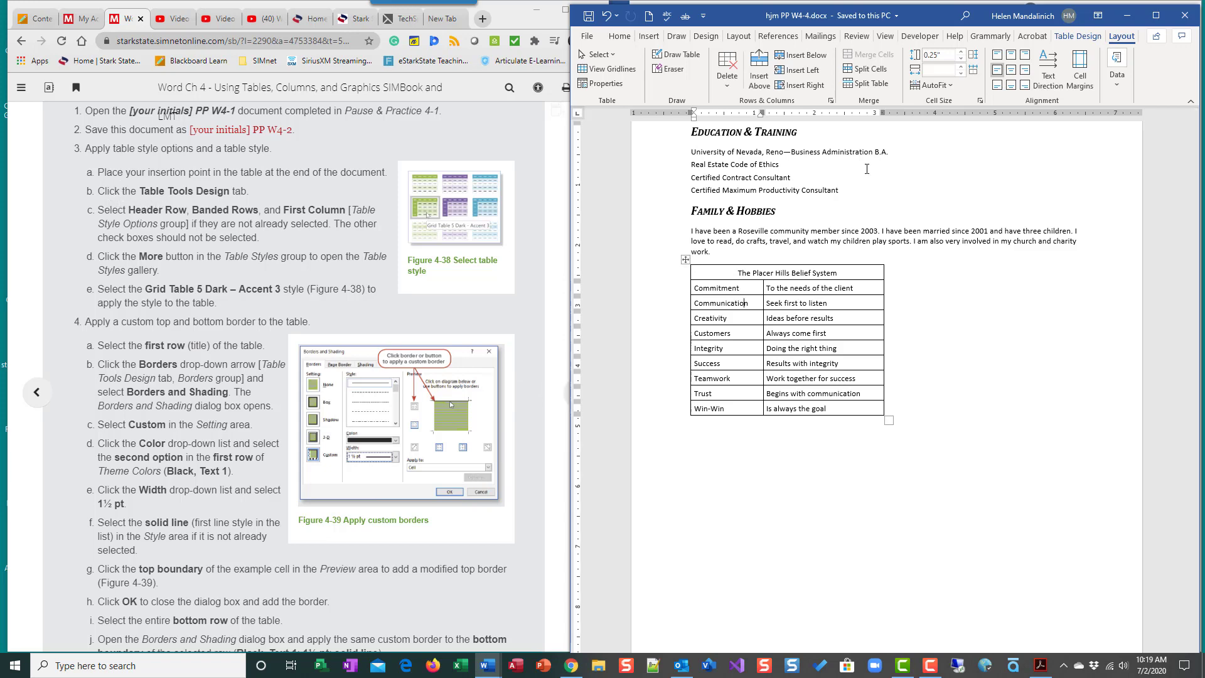
left_click(1079, 36)
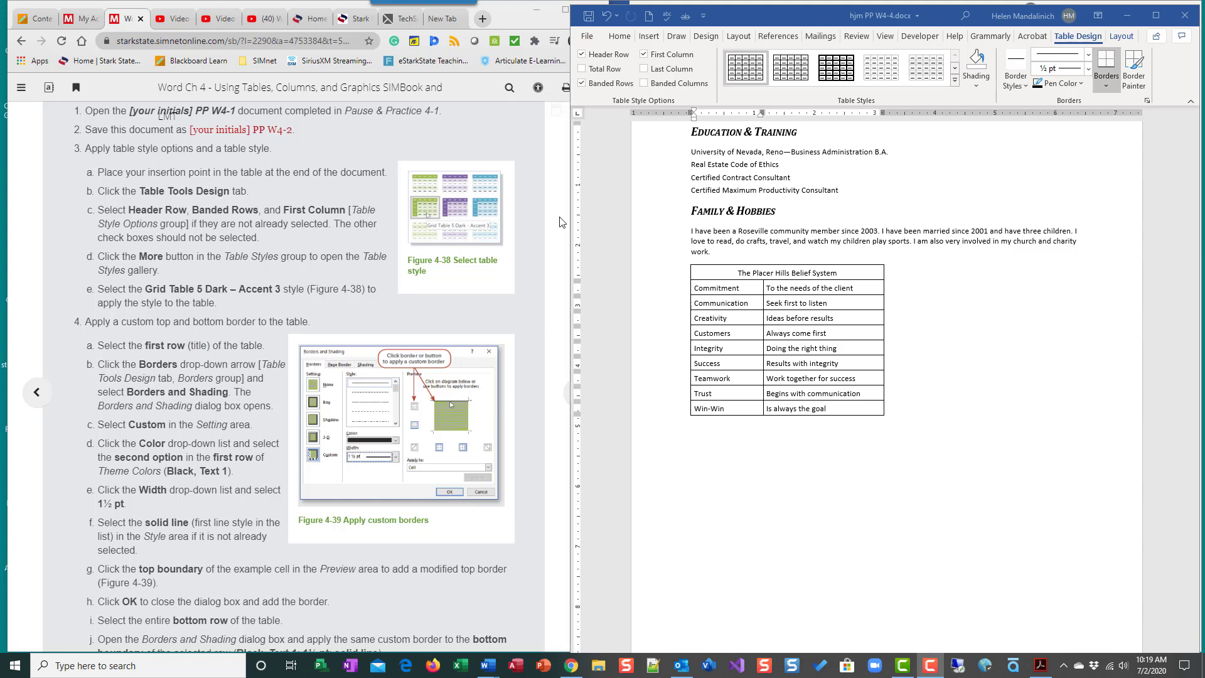
left_click(957, 86)
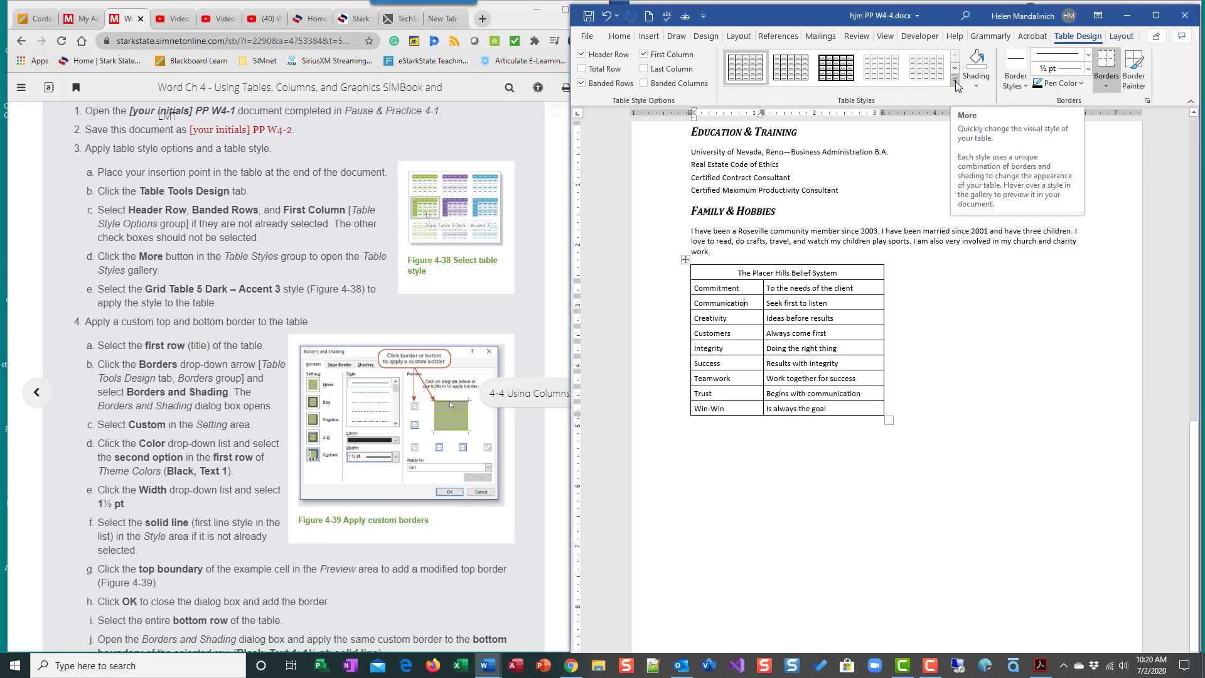
left_click(956, 85)
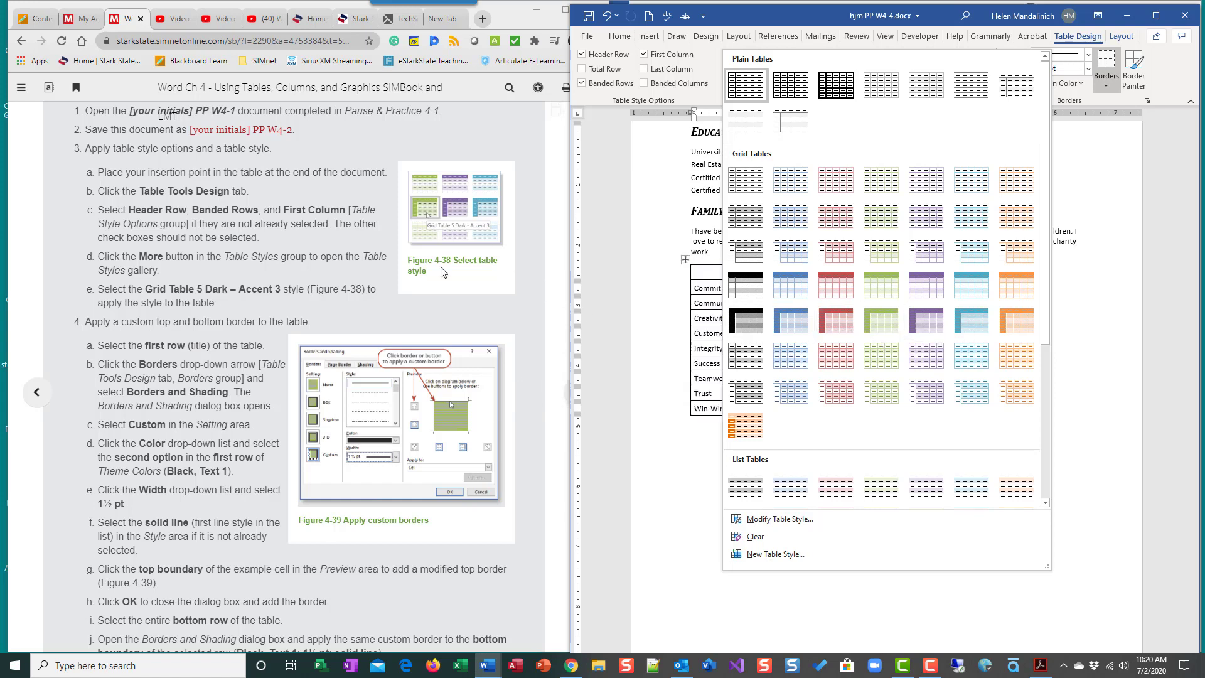
left_click(880, 320)
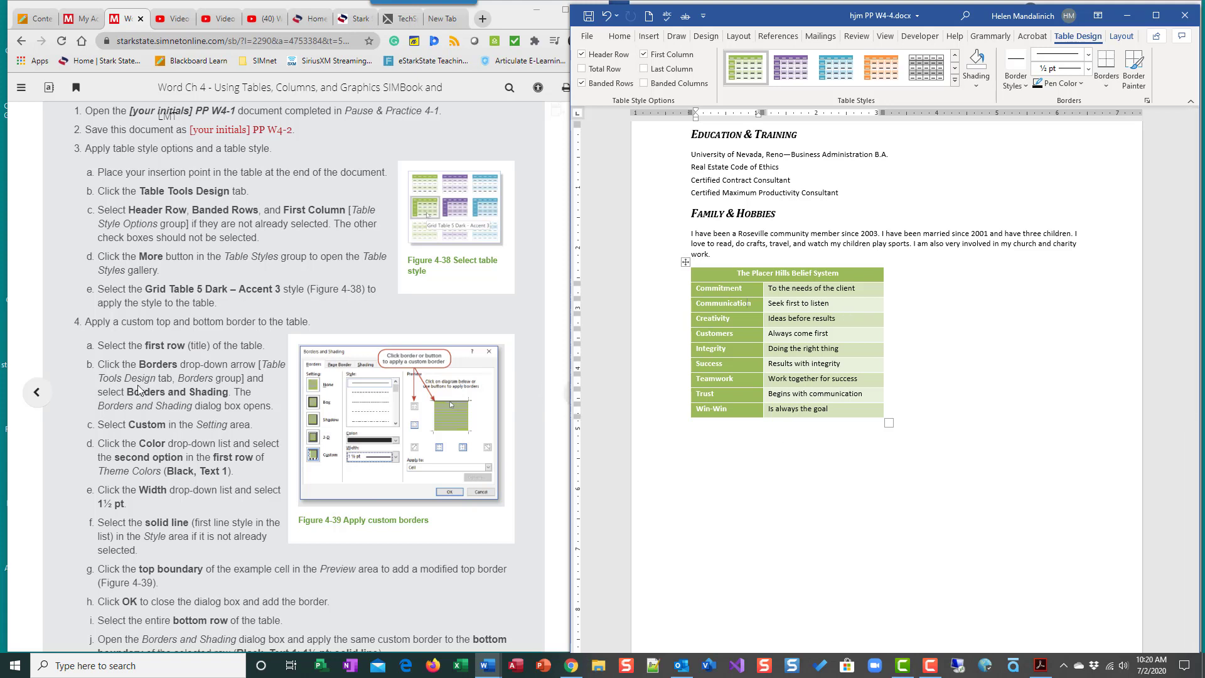
Step: Set up a custom border for the table's title row: solid line, Black, Text 1, 1½ pt wide
scroll(142, 392, "down", 2)
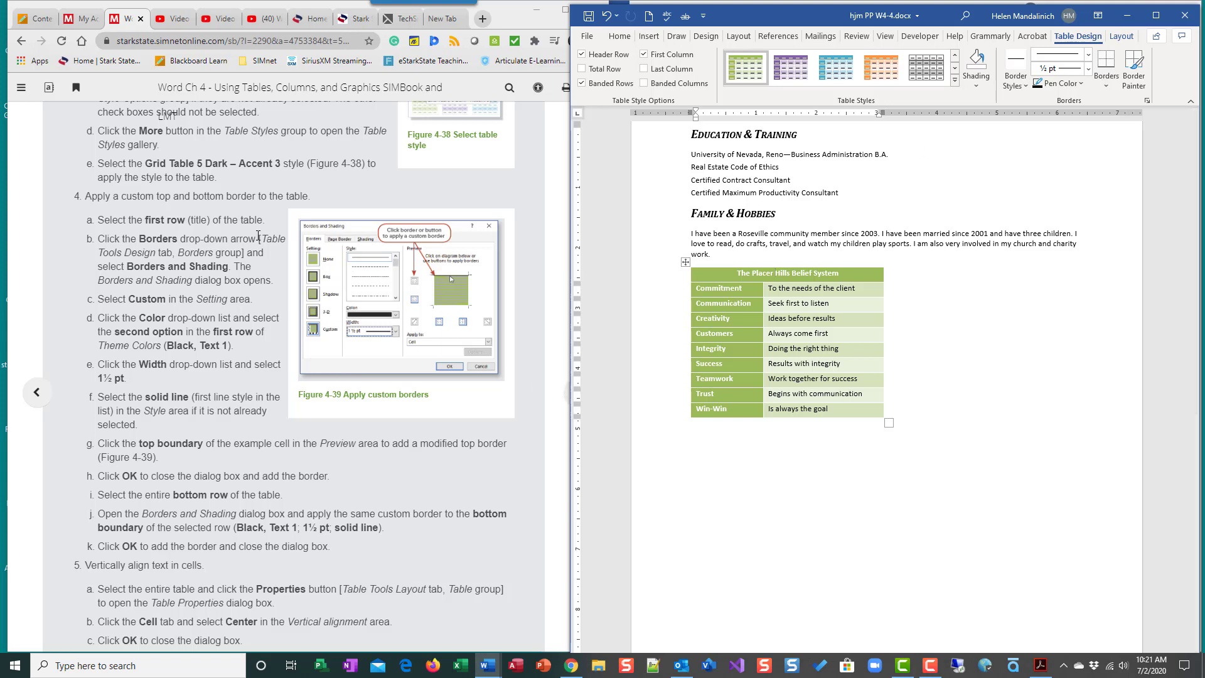
left_click(1110, 87)
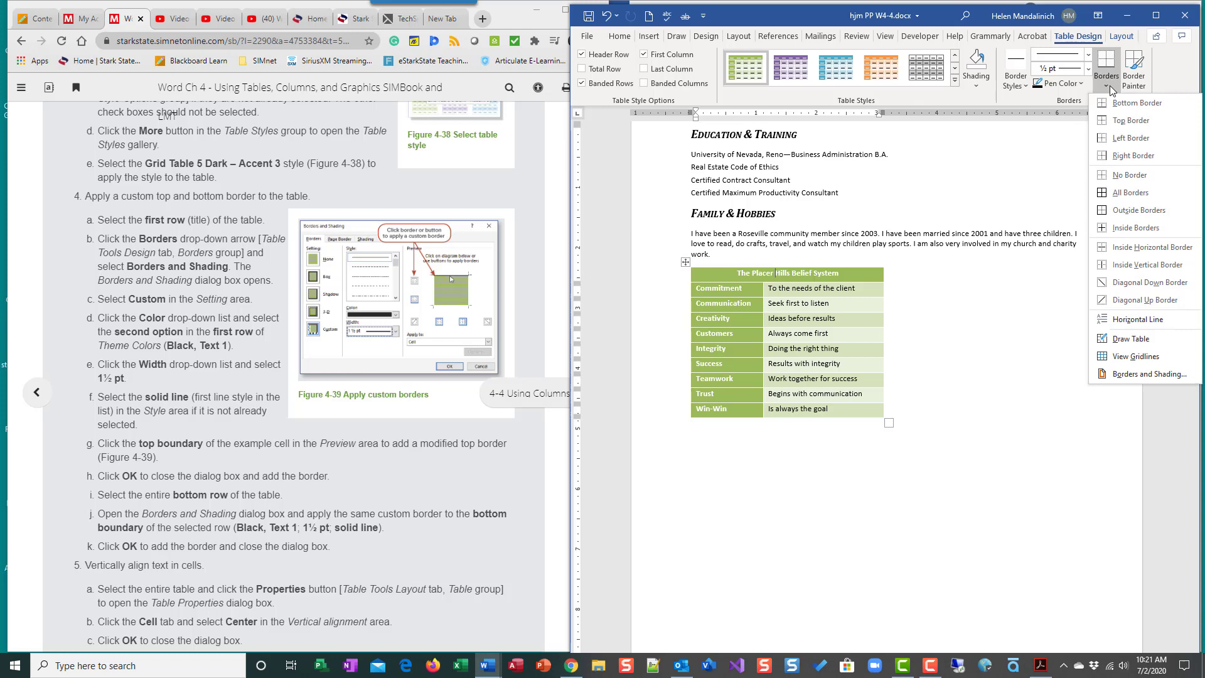
left_click(1171, 373)
mouse_move(925, 216)
left_mouse_down()
mouse_move(992, 211)
mouse_move(1093, 136)
mouse_move(1105, 151)
left_mouse_up()
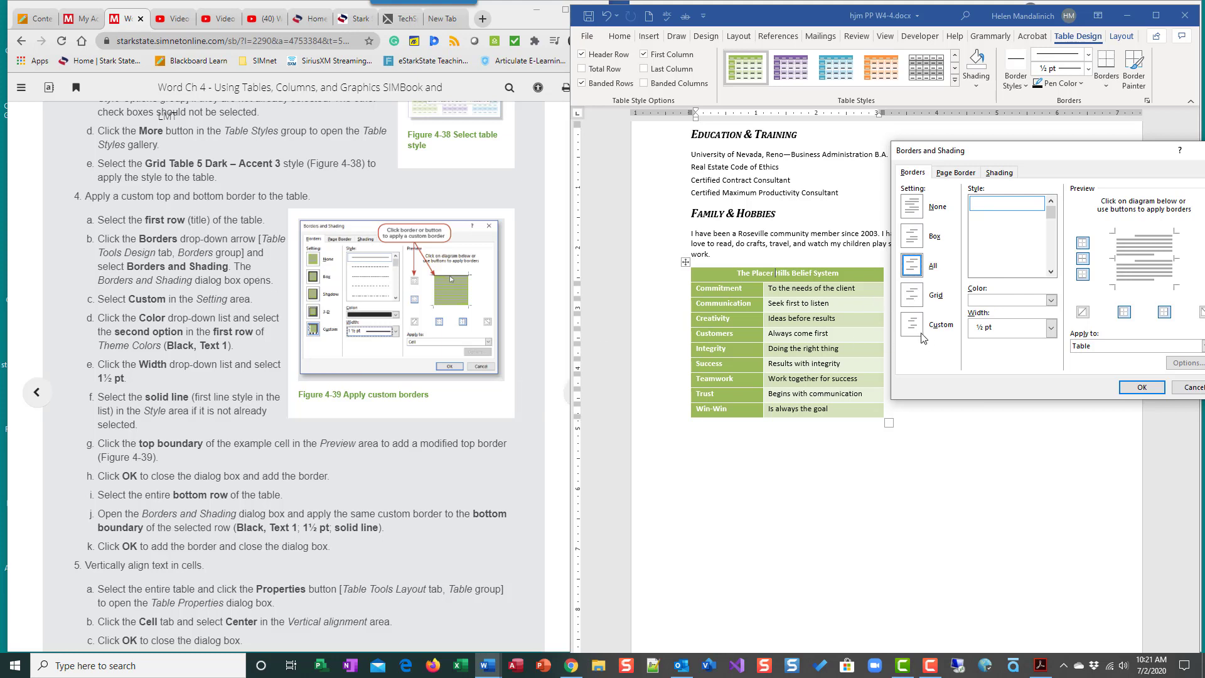
left_click(912, 325)
left_click(1051, 302)
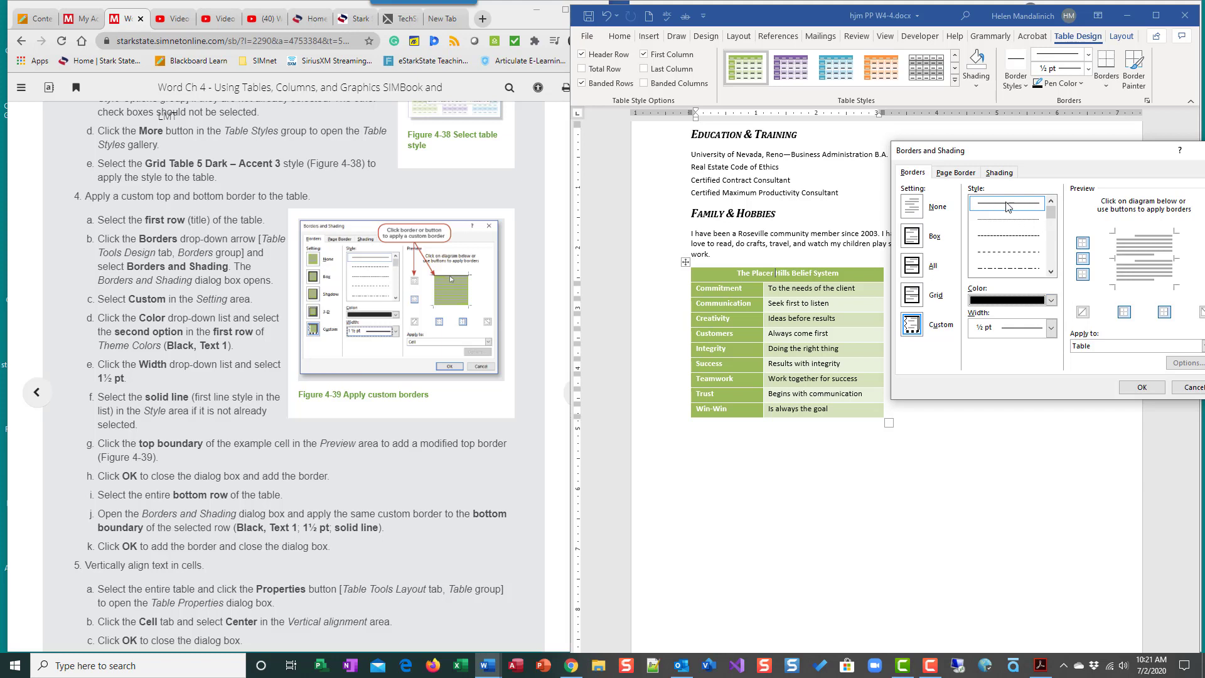
left_click(1052, 329)
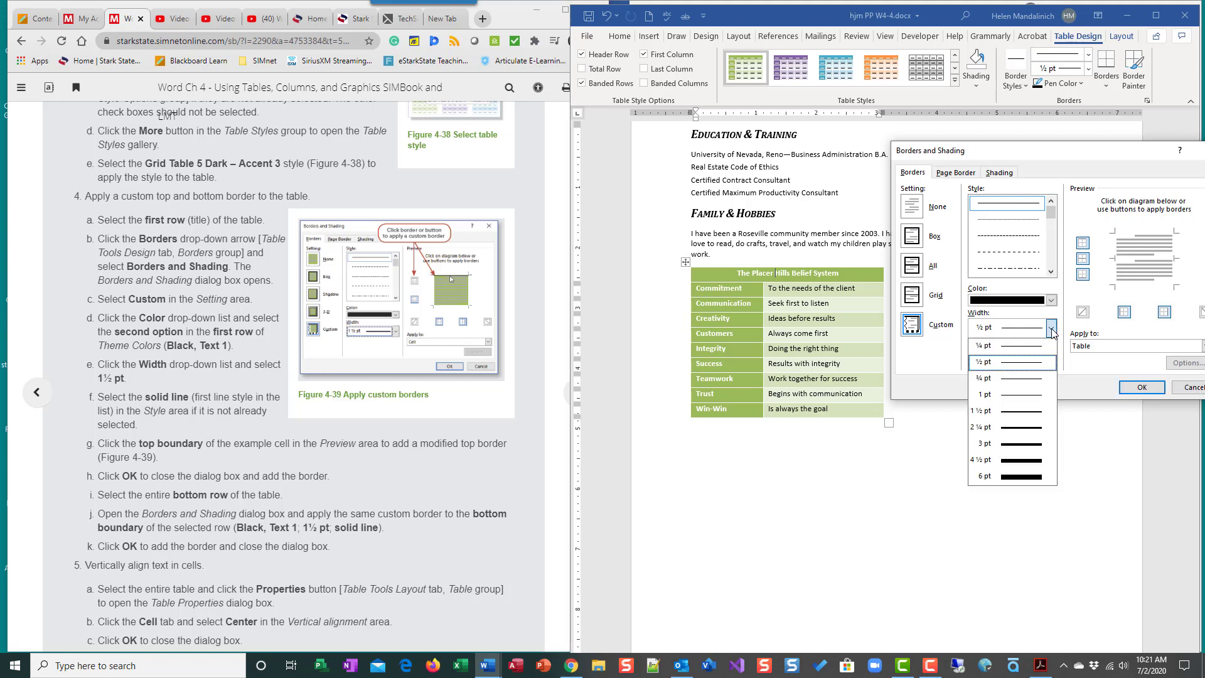
left_click(1037, 415)
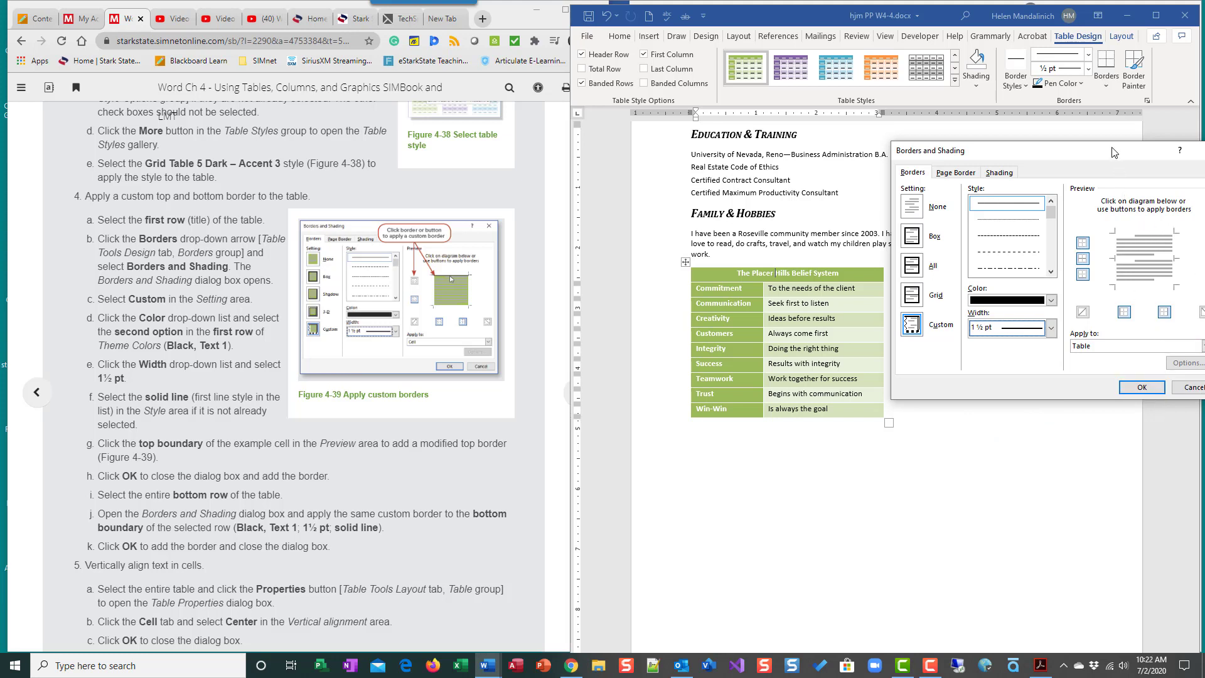
Step: Add the custom border to the top boundary of the title row, applied to the cell only
left_click_drag(1118, 155, 892, 122)
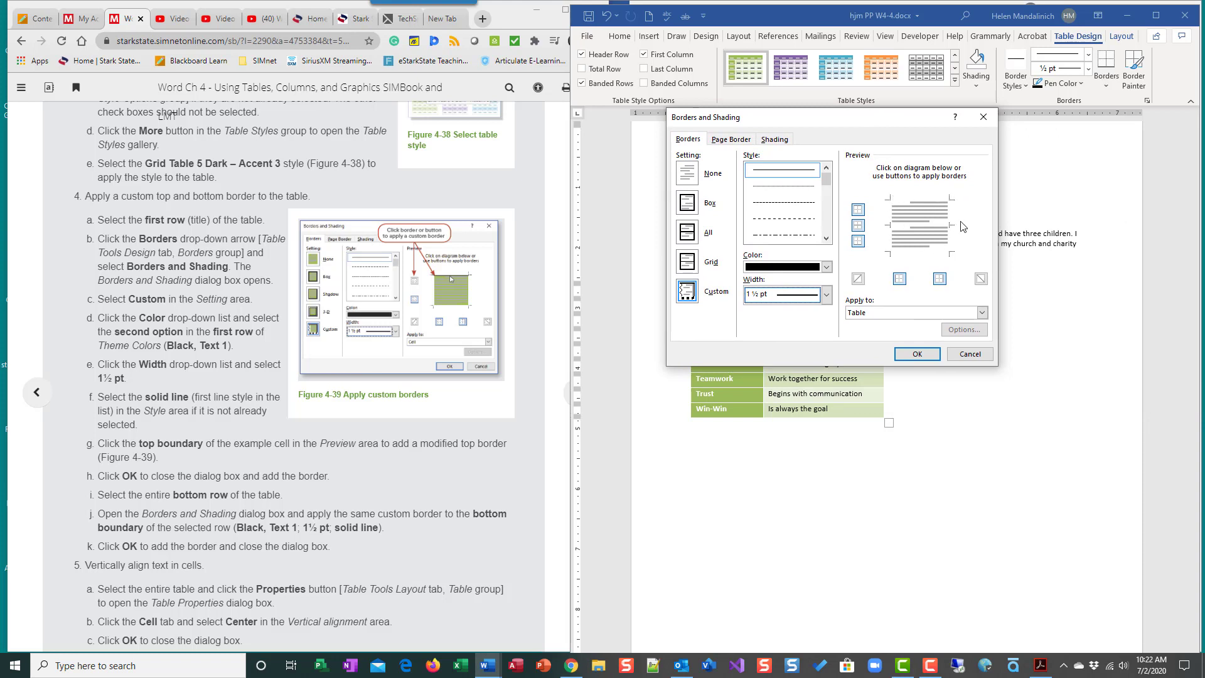
left_click(941, 201)
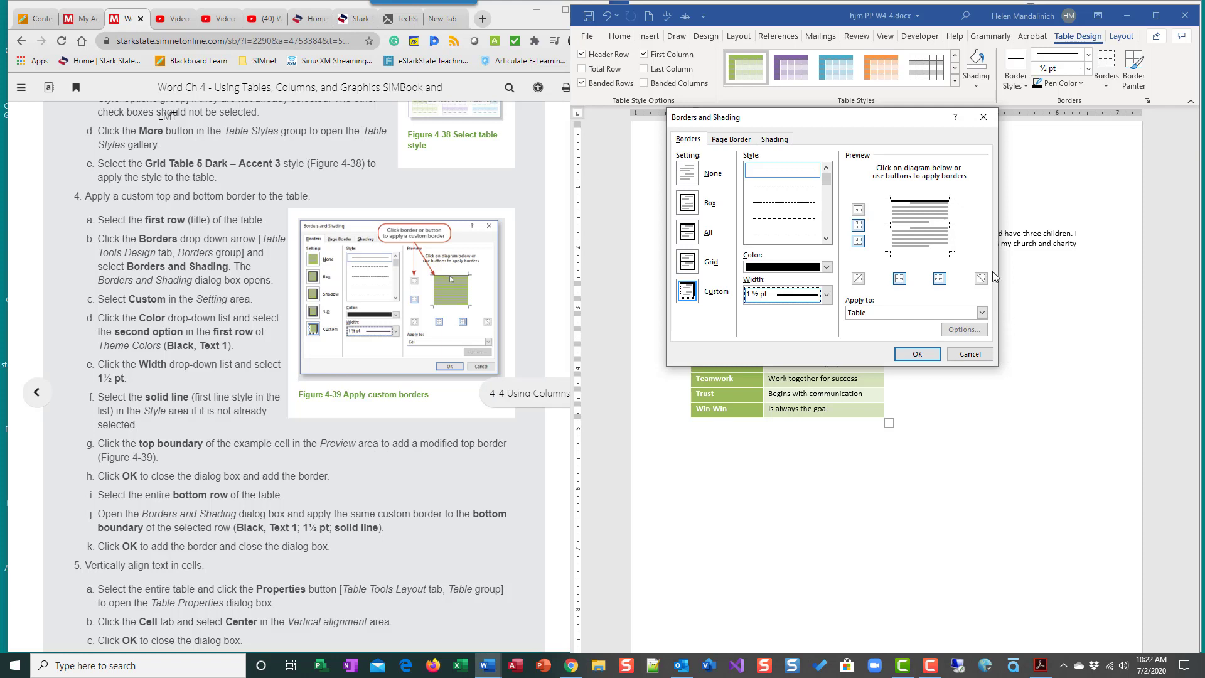
left_click(983, 313)
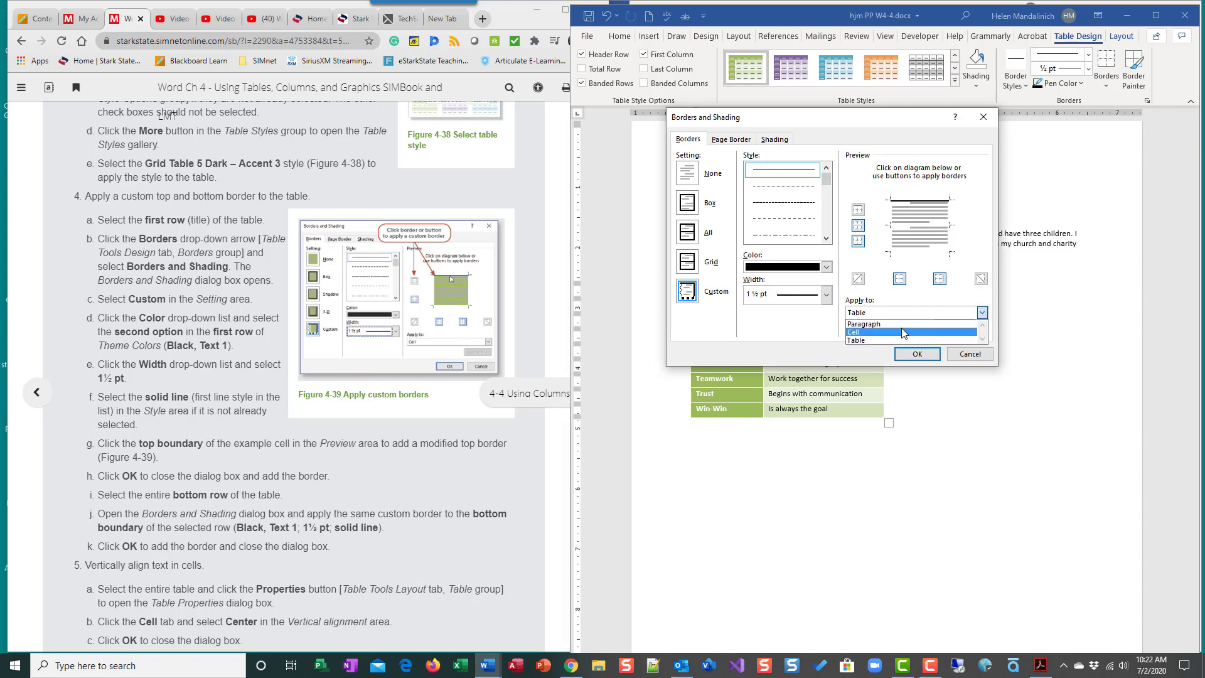
left_click(902, 331)
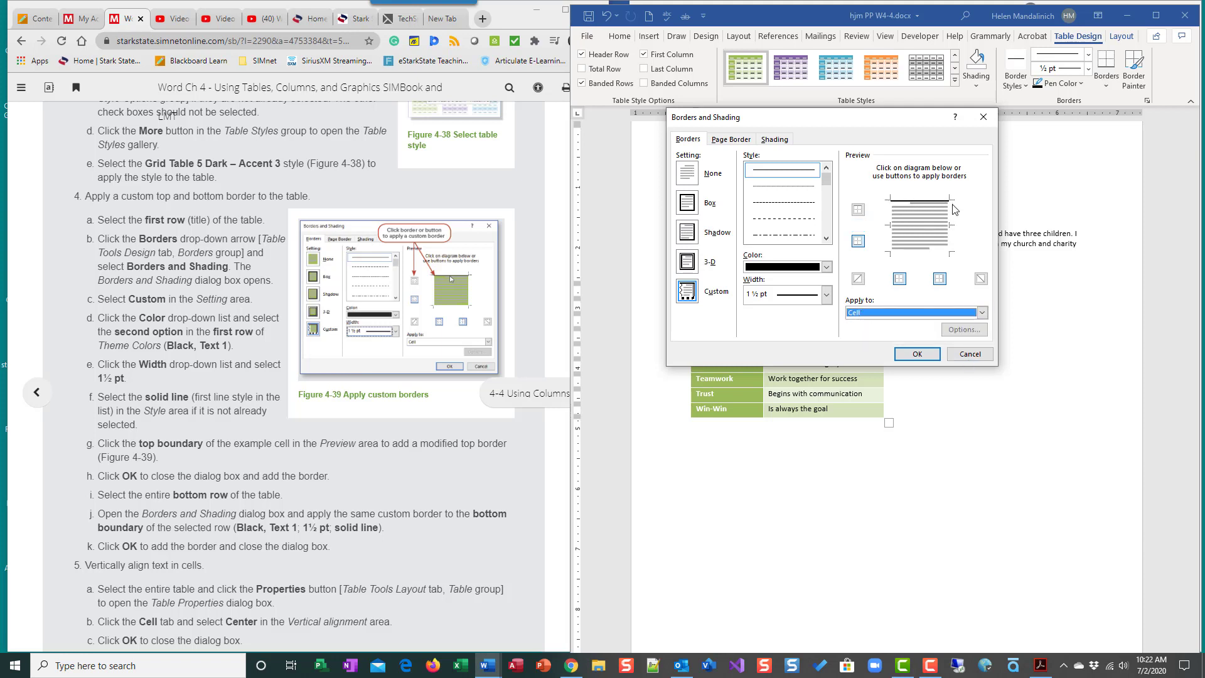
left_click(918, 355)
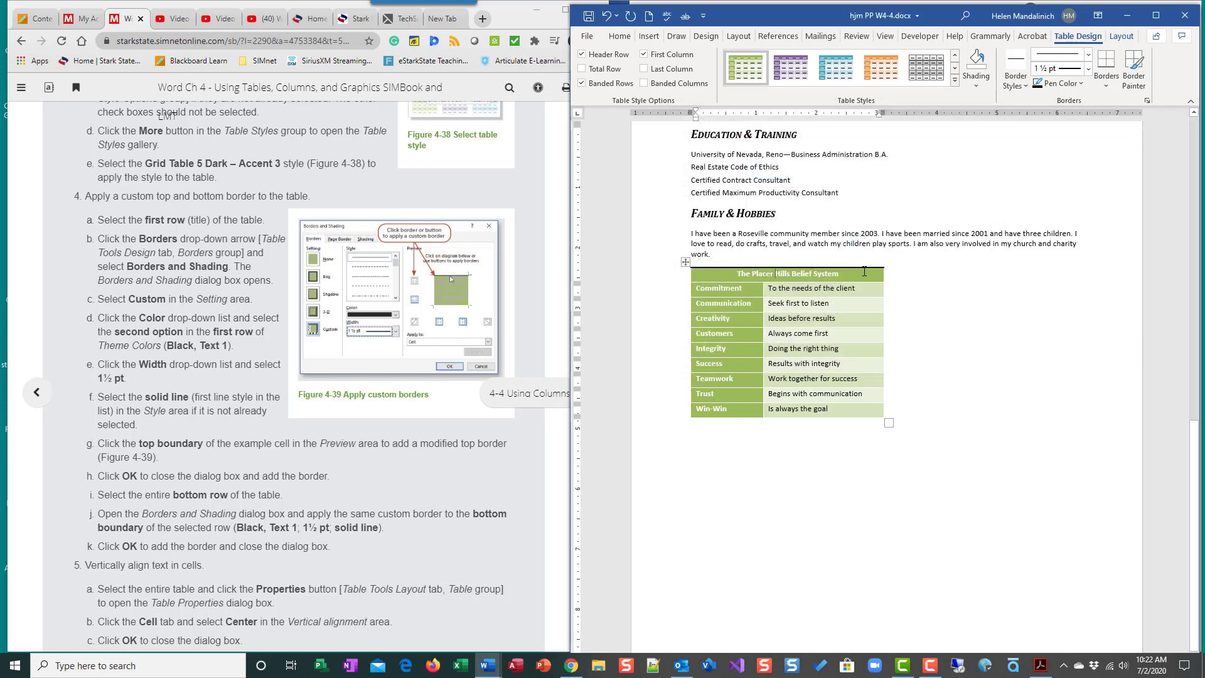
Step: Set up a custom border for the table's bottom row (Win-Win): solid line, Black, Text 1, 1½ pt wide
scroll(466, 423, "down", 3)
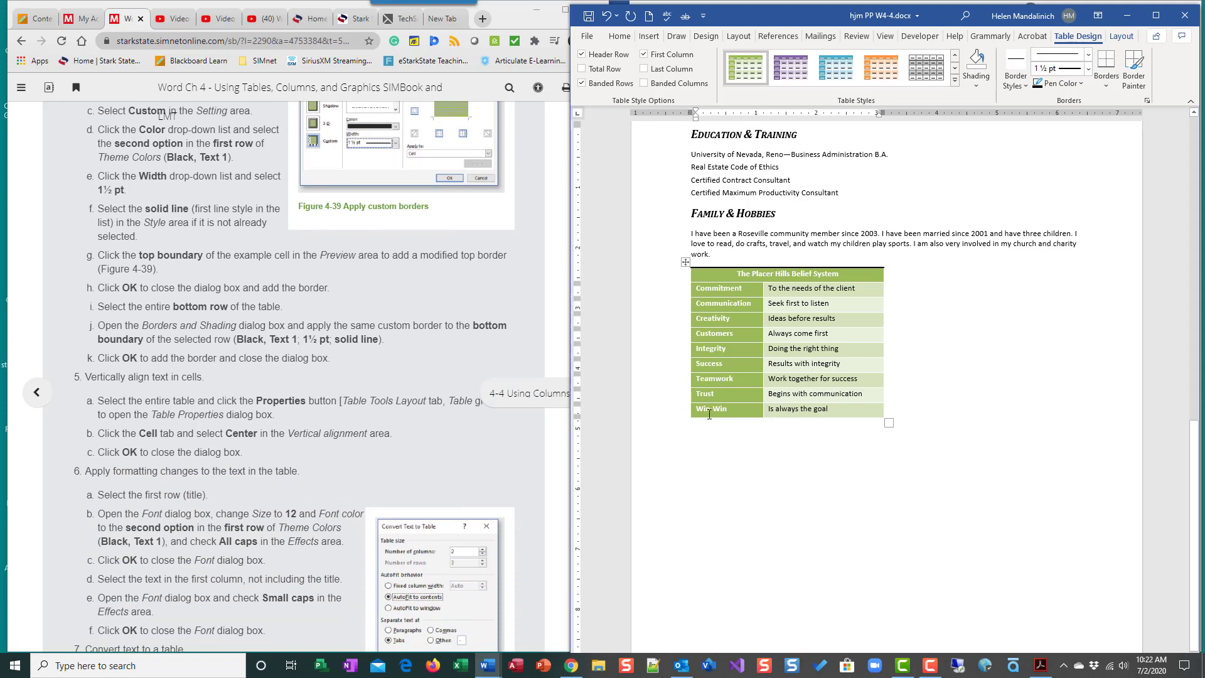
left_click_drag(709, 415, 835, 414)
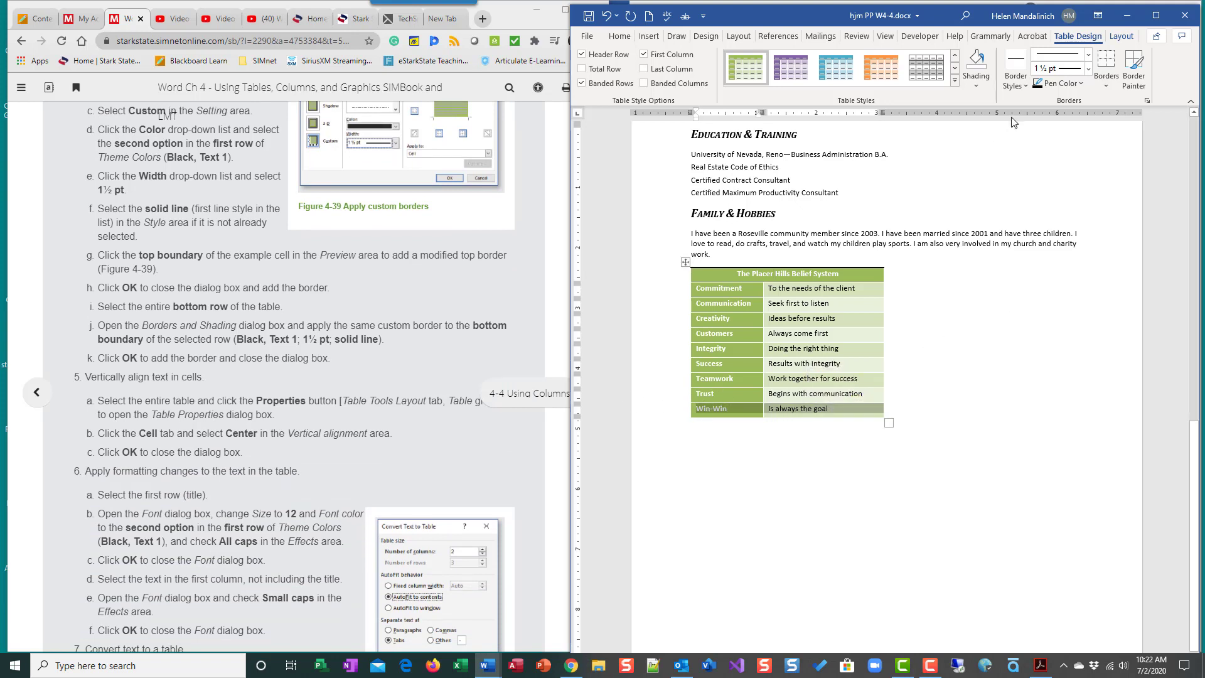
left_click(1106, 80)
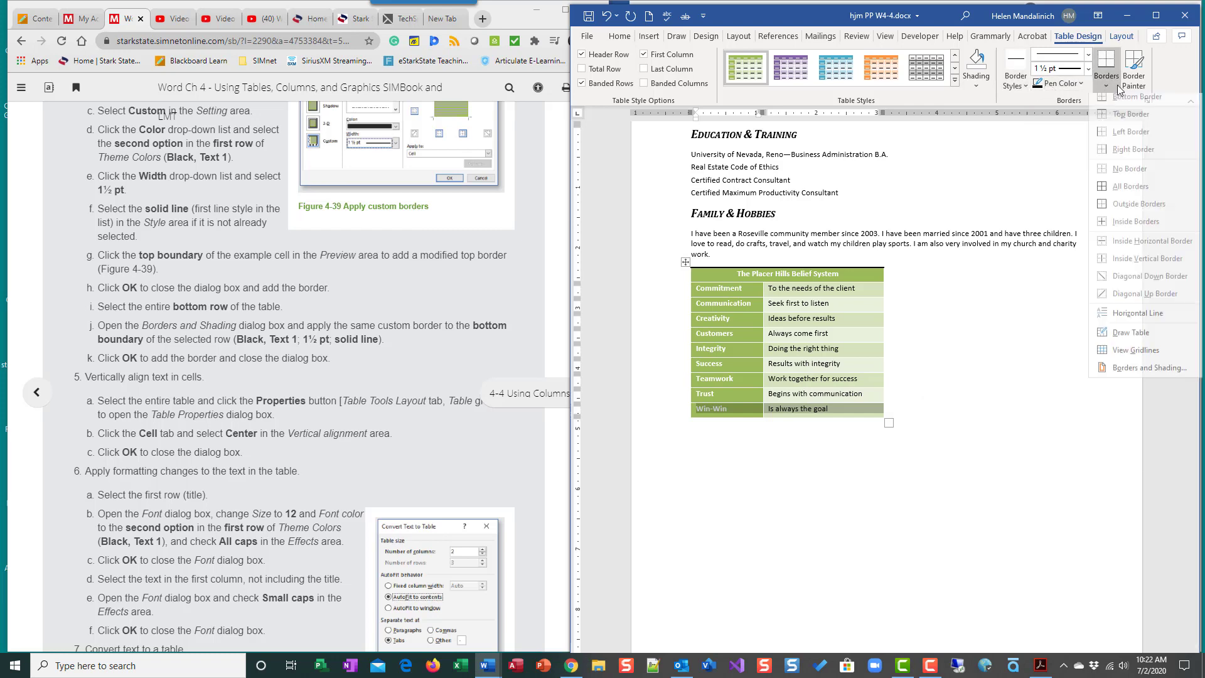
left_click(1136, 375)
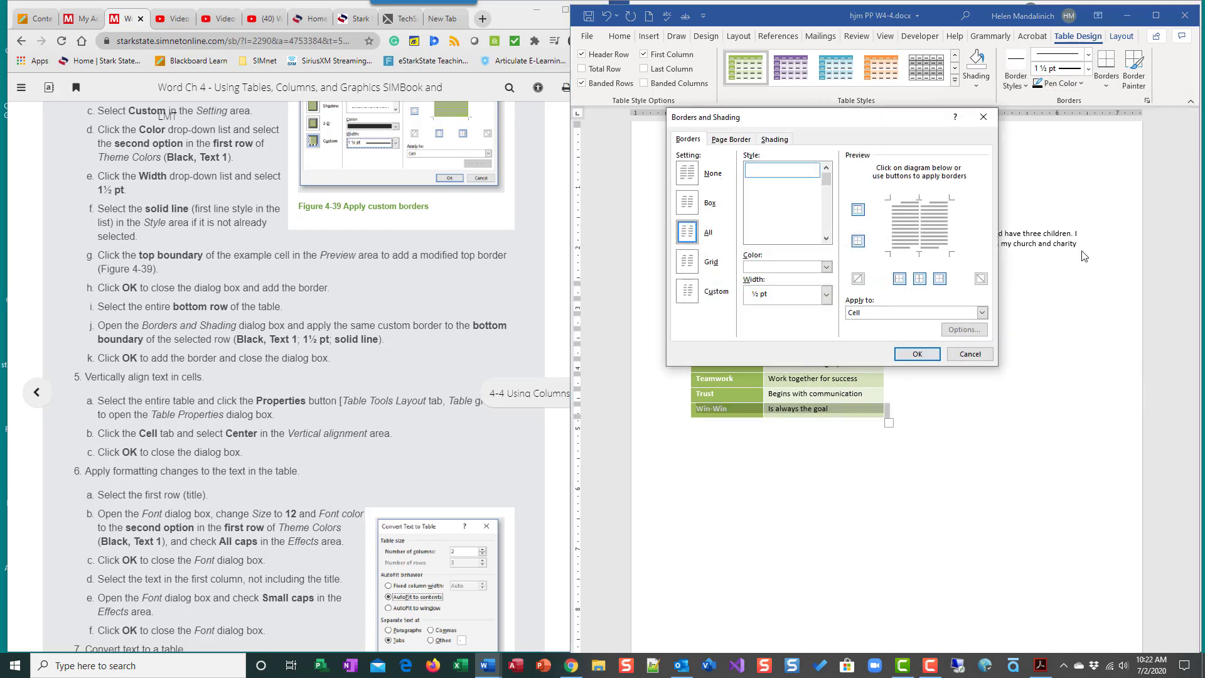
left_click(828, 268)
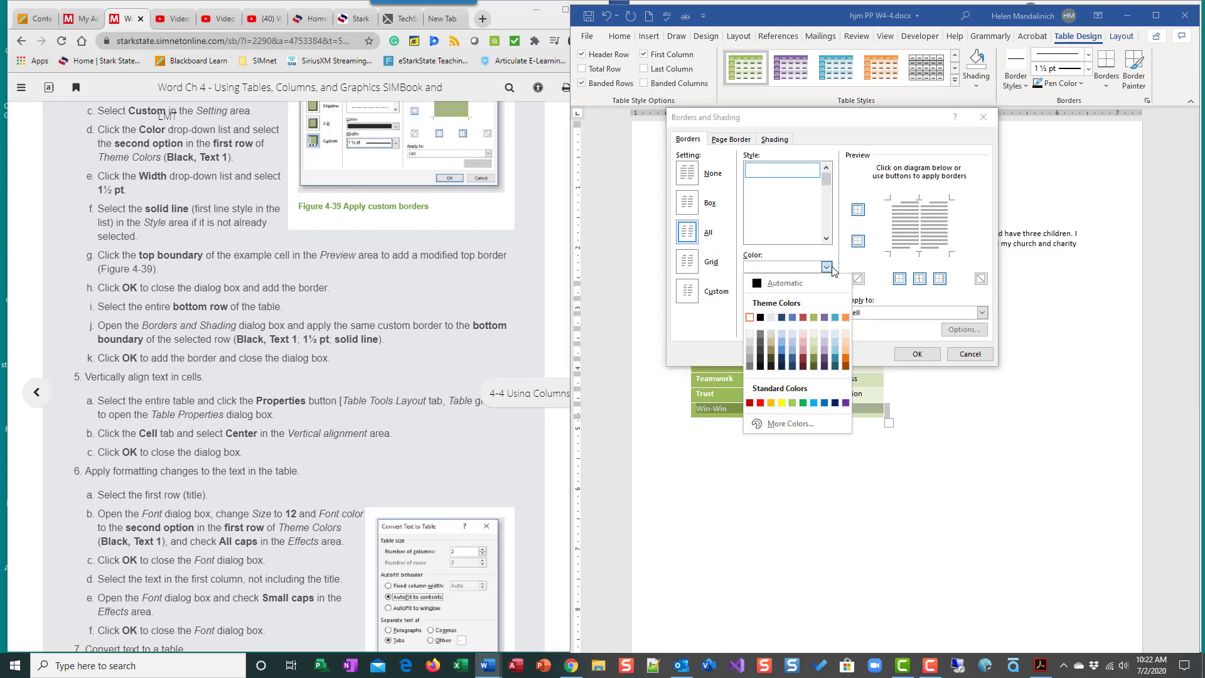
left_click(684, 299)
left_click(684, 298)
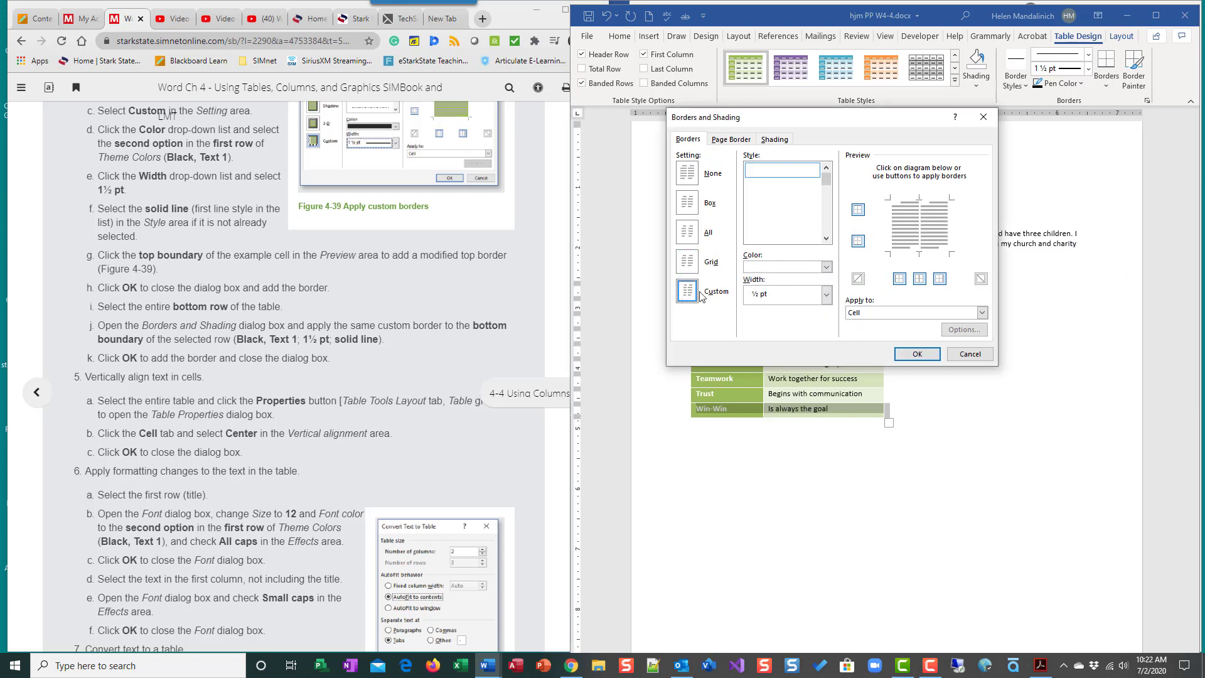
left_click(827, 267)
left_click(760, 317)
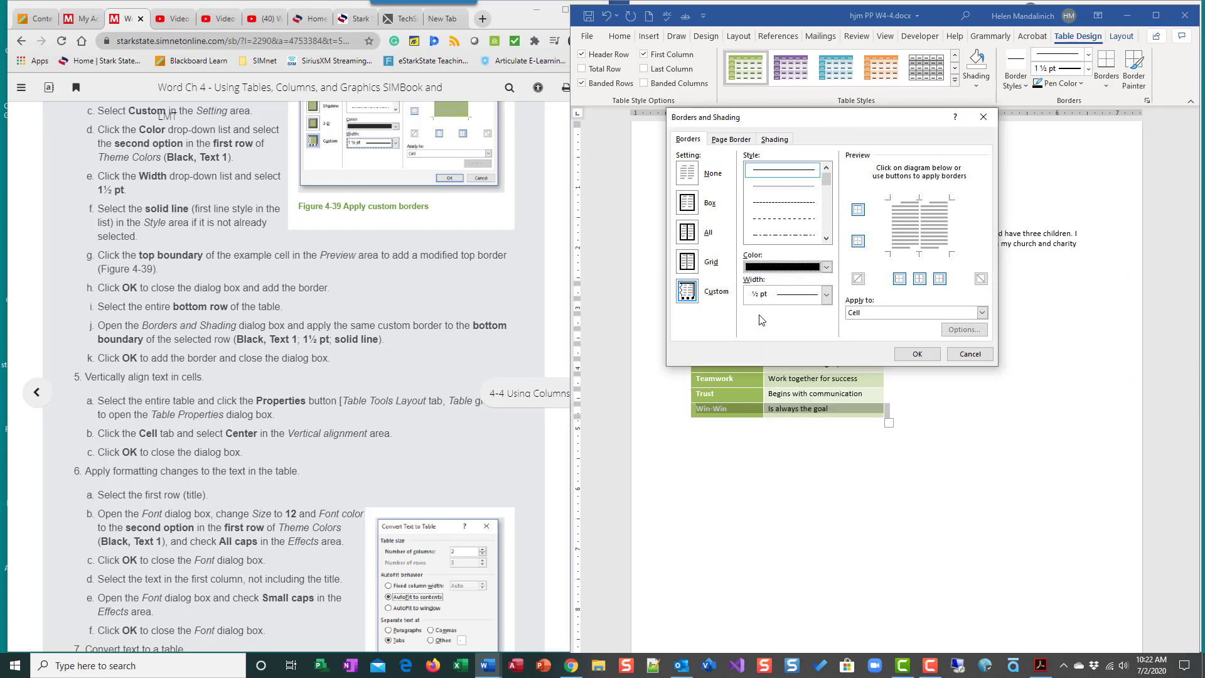
left_click(827, 295)
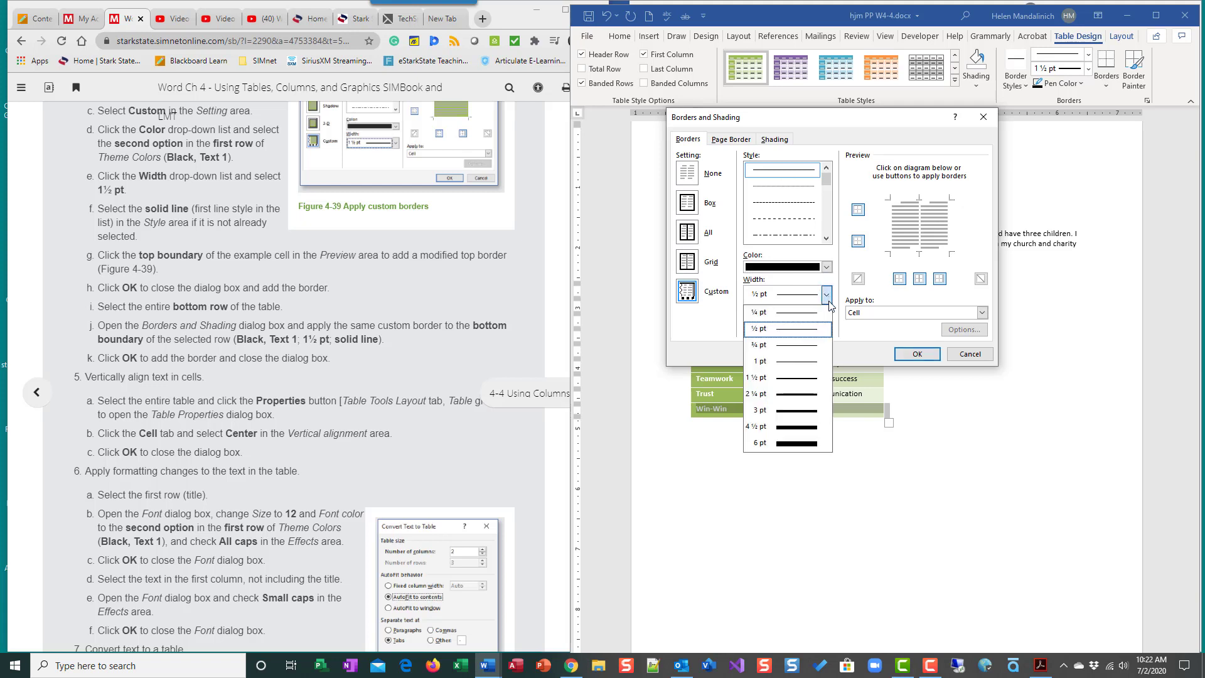
left_click(814, 380)
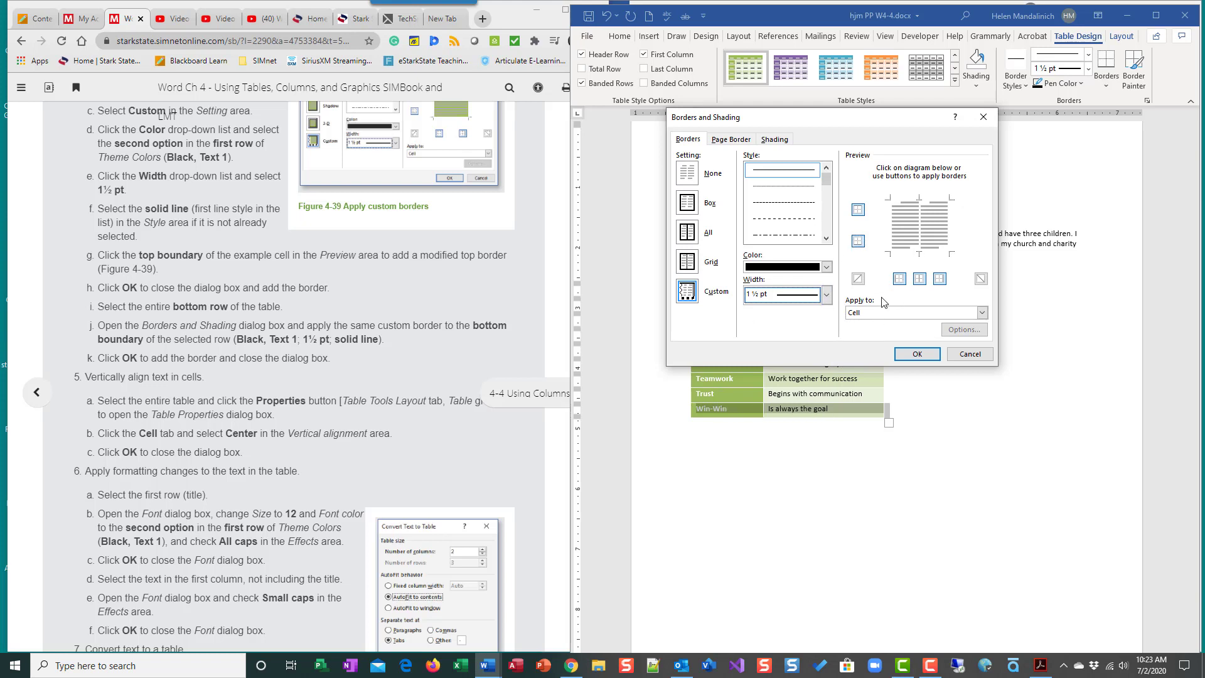
Step: Add the custom border to the bottom boundary of the table's Win-Win row
left_click(905, 252)
left_click(917, 354)
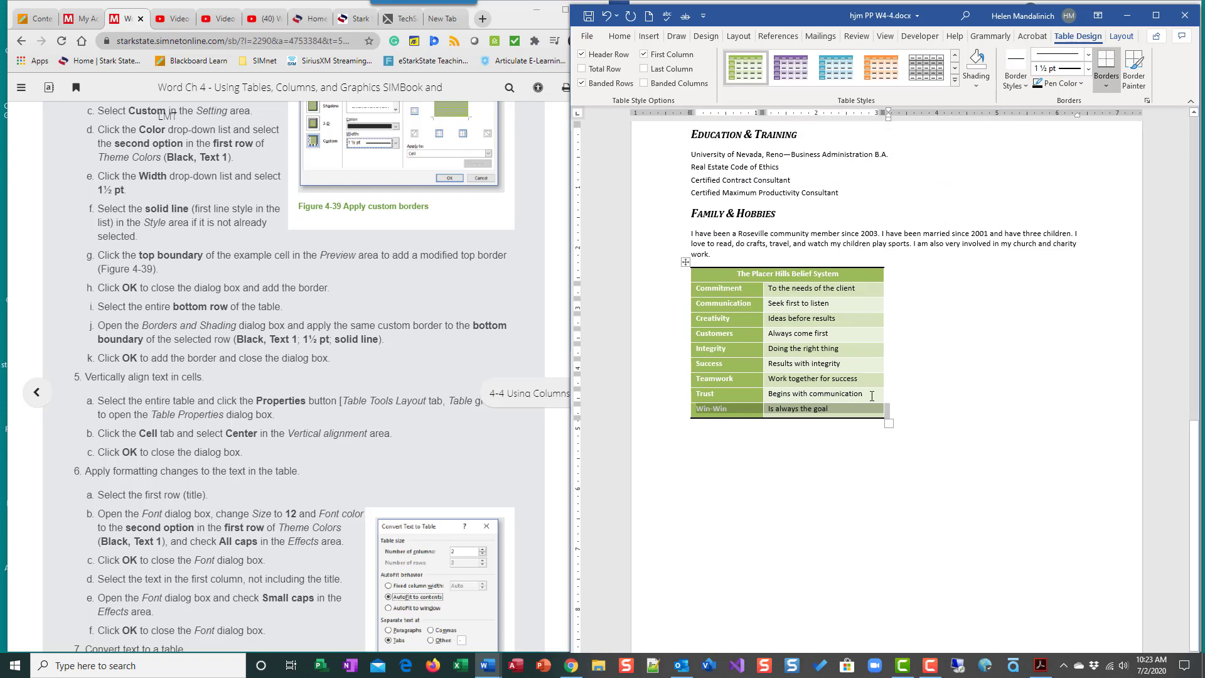
left_click(1017, 368)
Step: Set the vertical alignment of all cells in the Placer Hills Belief System table to Center
scroll(409, 327, "down", 1)
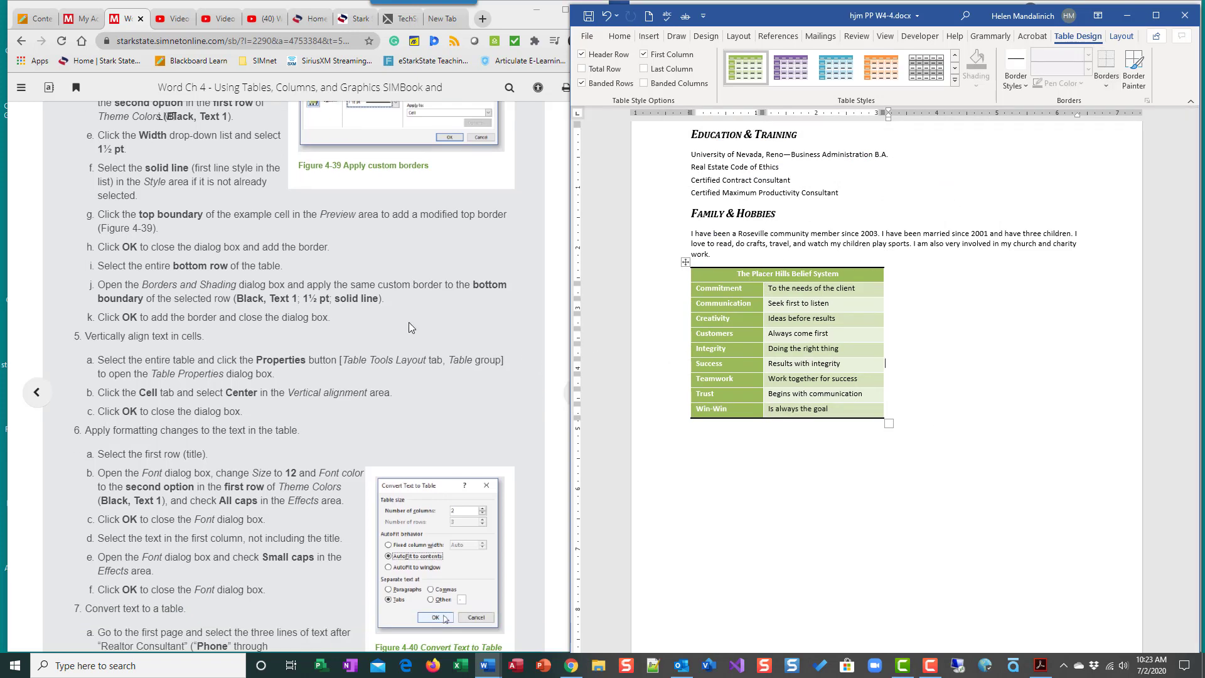
scroll(409, 322, "down", 2)
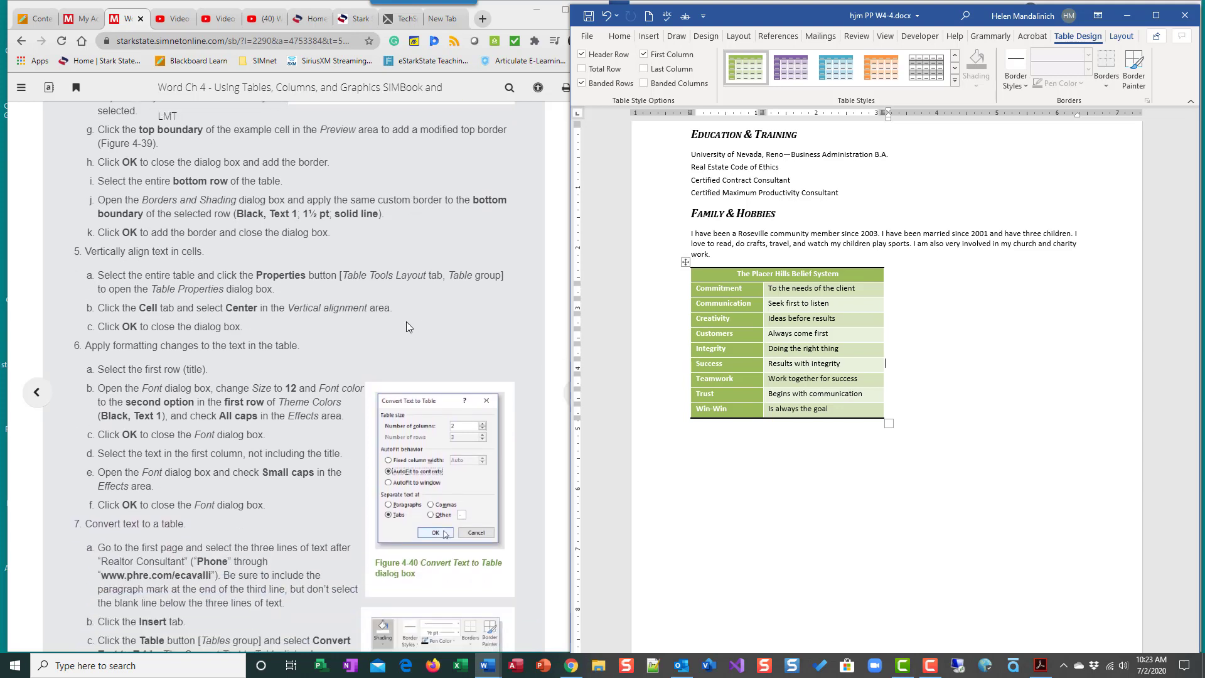
scroll(409, 327, "down", 2)
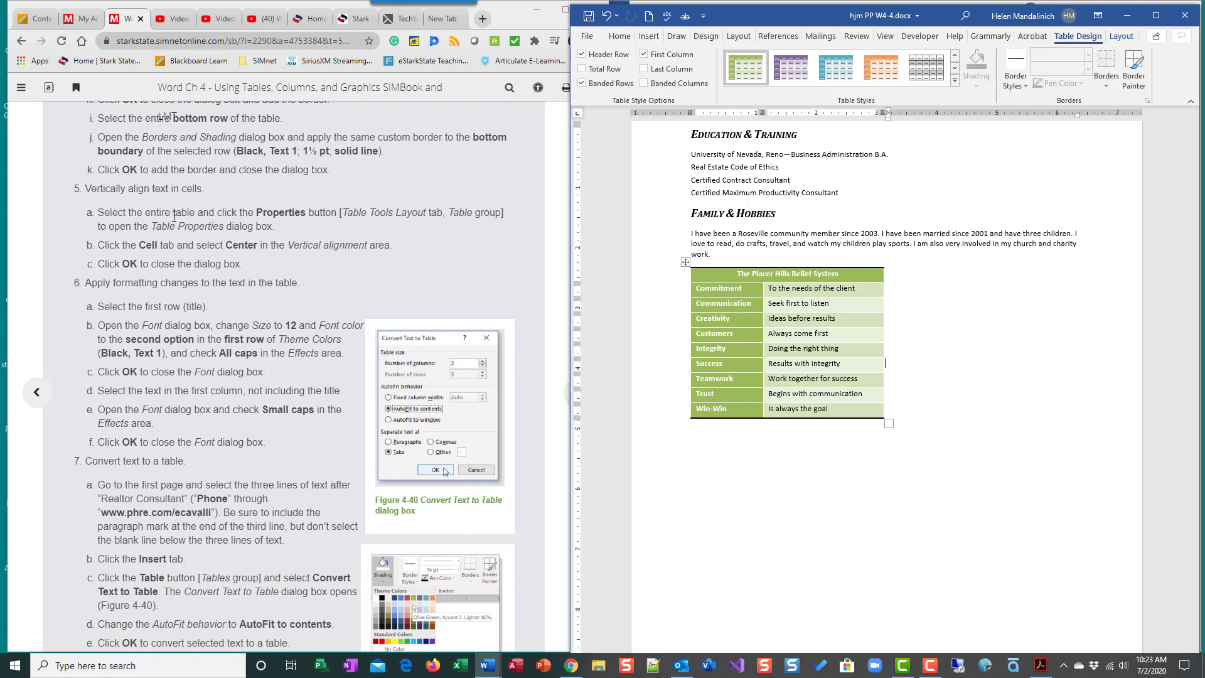
left_click(686, 262)
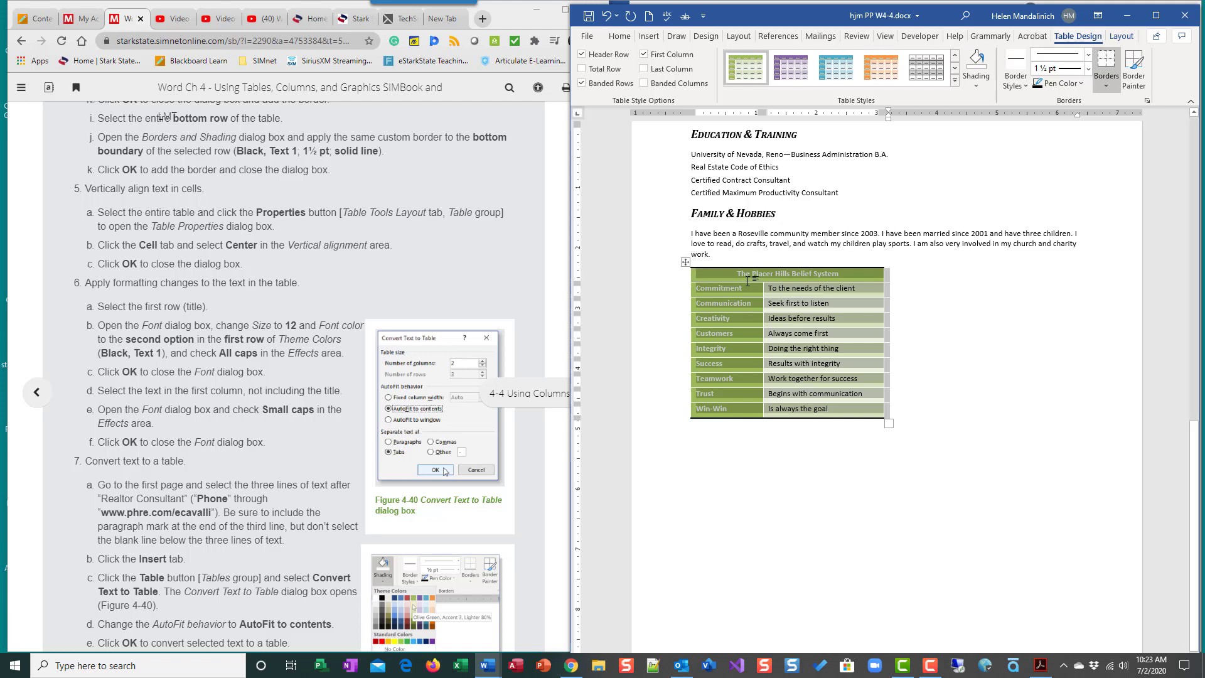
left_click(1121, 36)
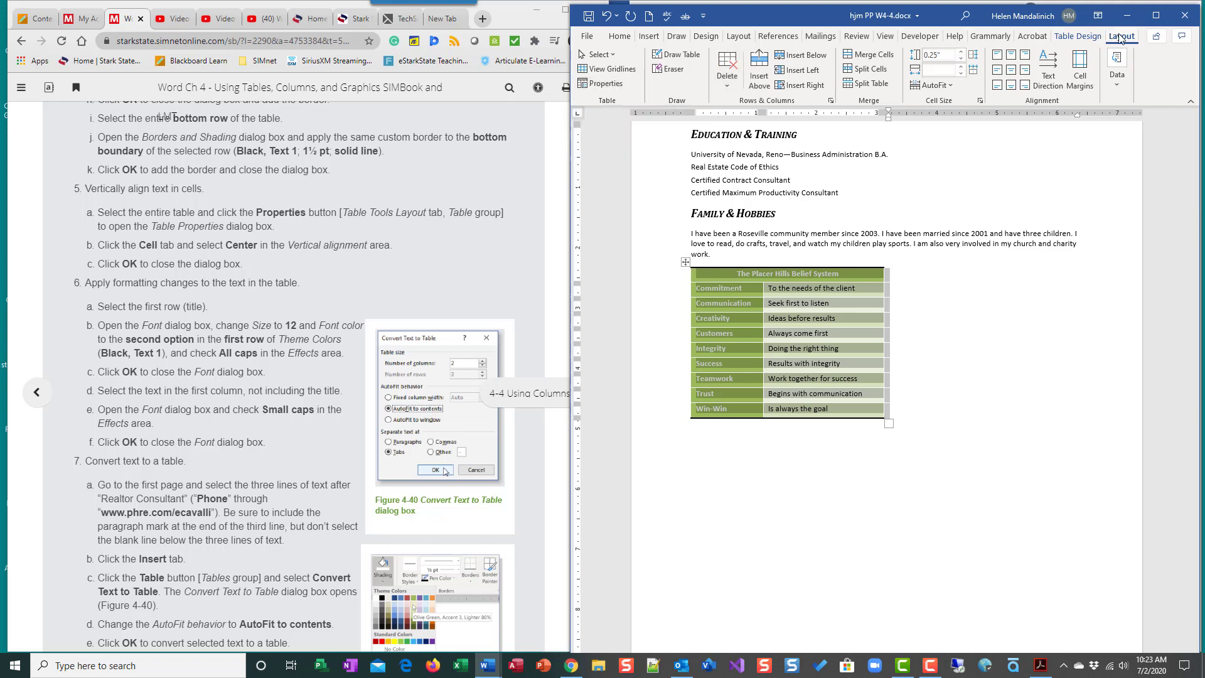
left_click(619, 88)
left_click_drag(908, 214, 989, 175)
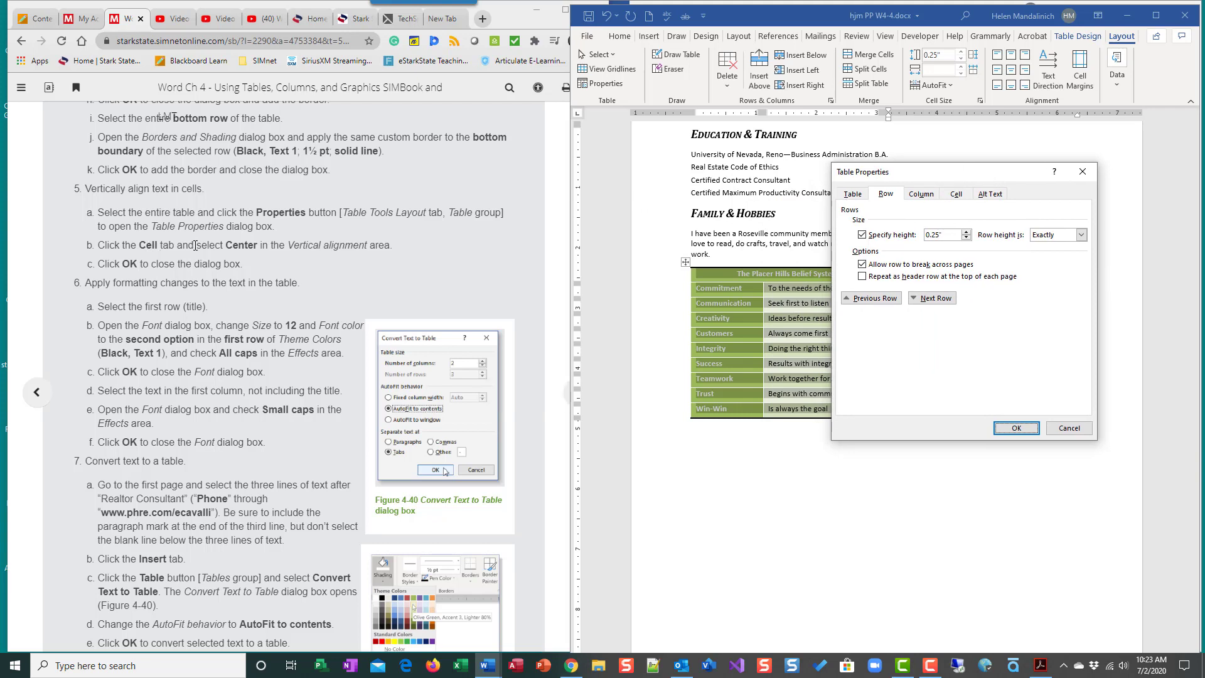
left_click(956, 195)
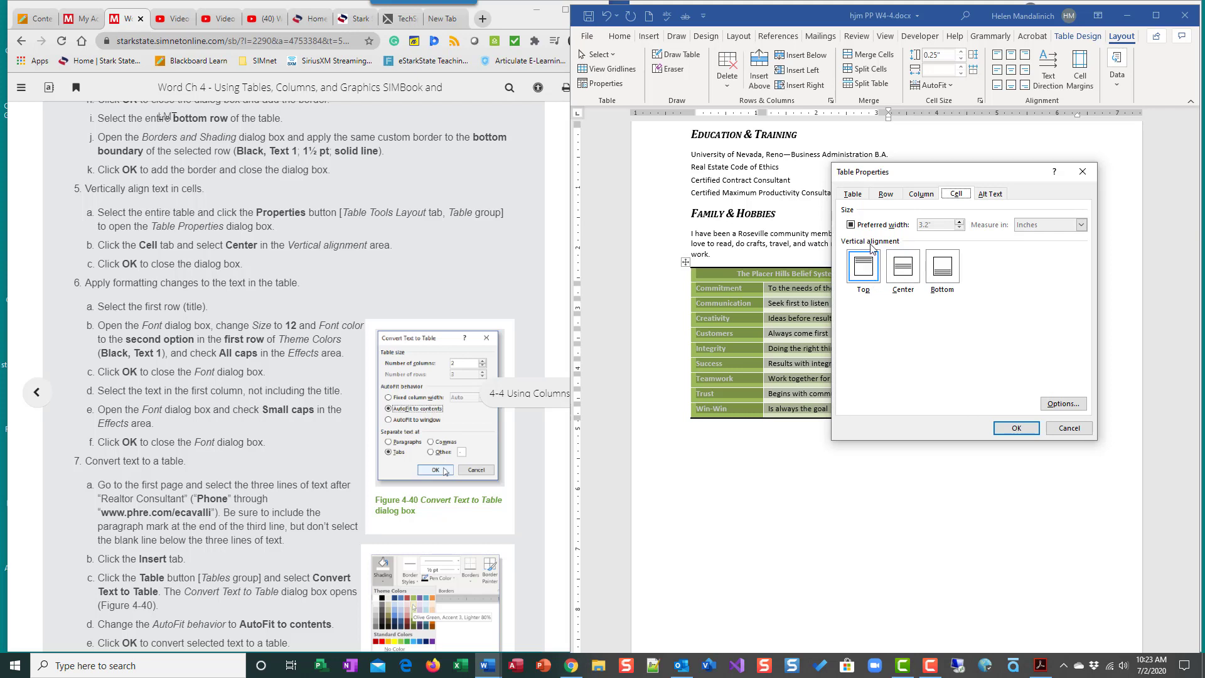
left_click(911, 272)
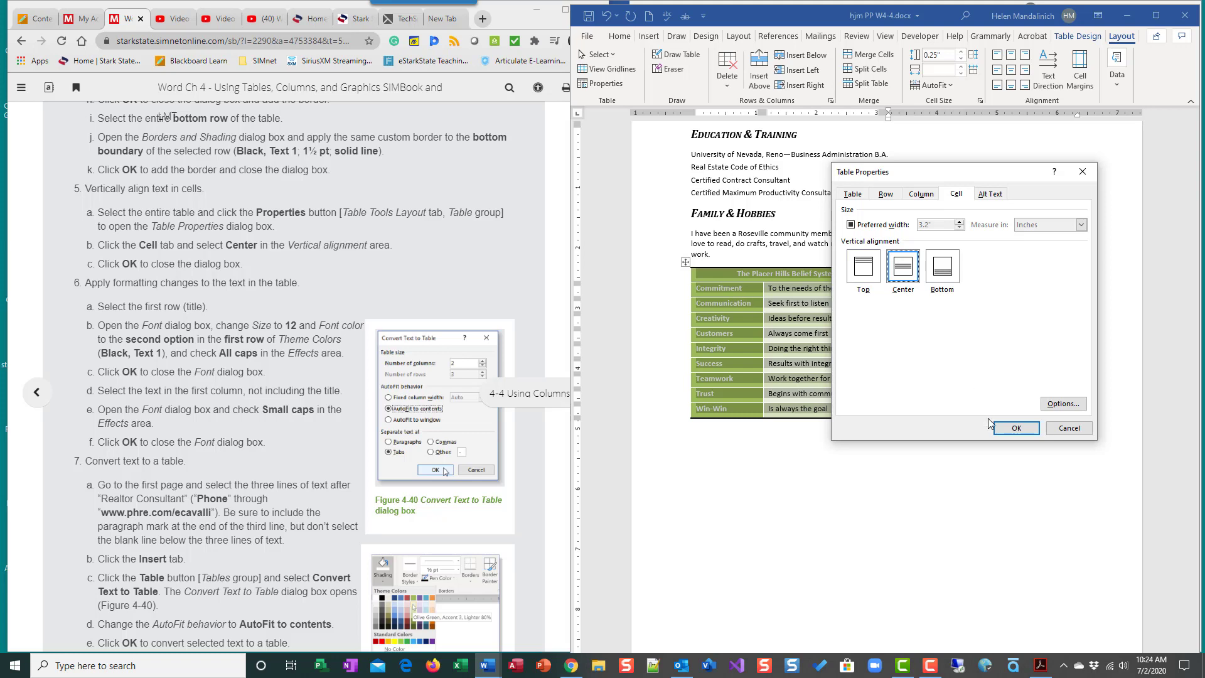
left_click(1008, 429)
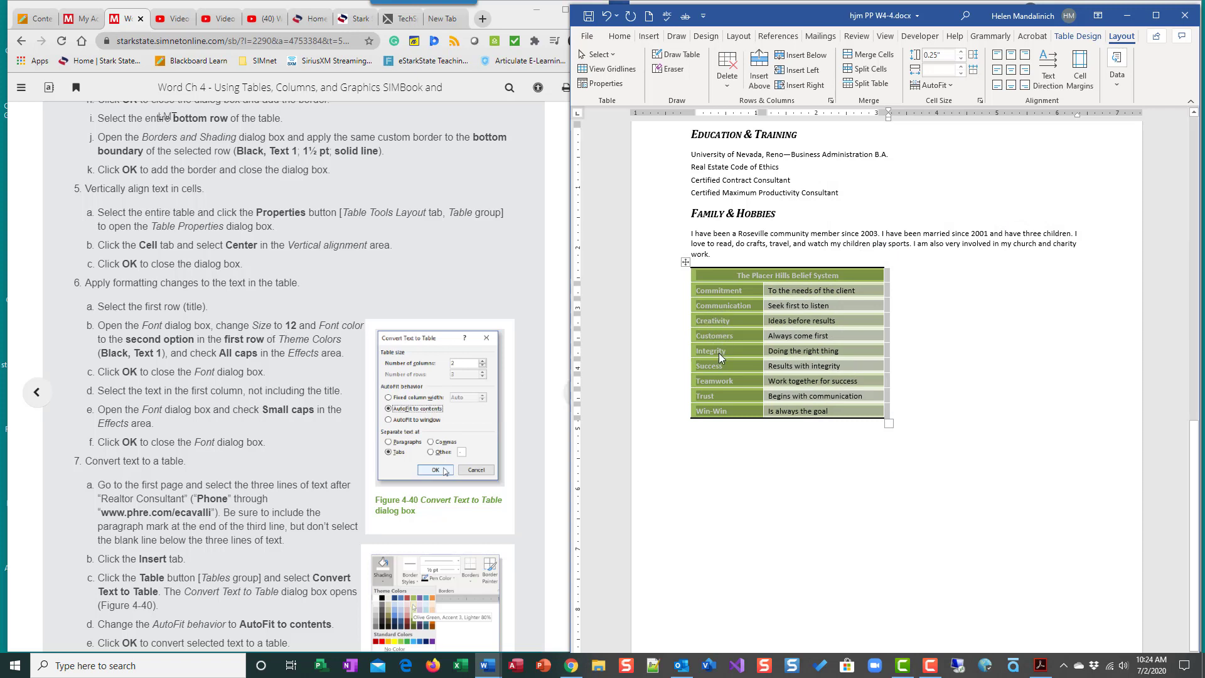
Step: Set the font size of the table's title row to 12
scroll(226, 359, "down", 2)
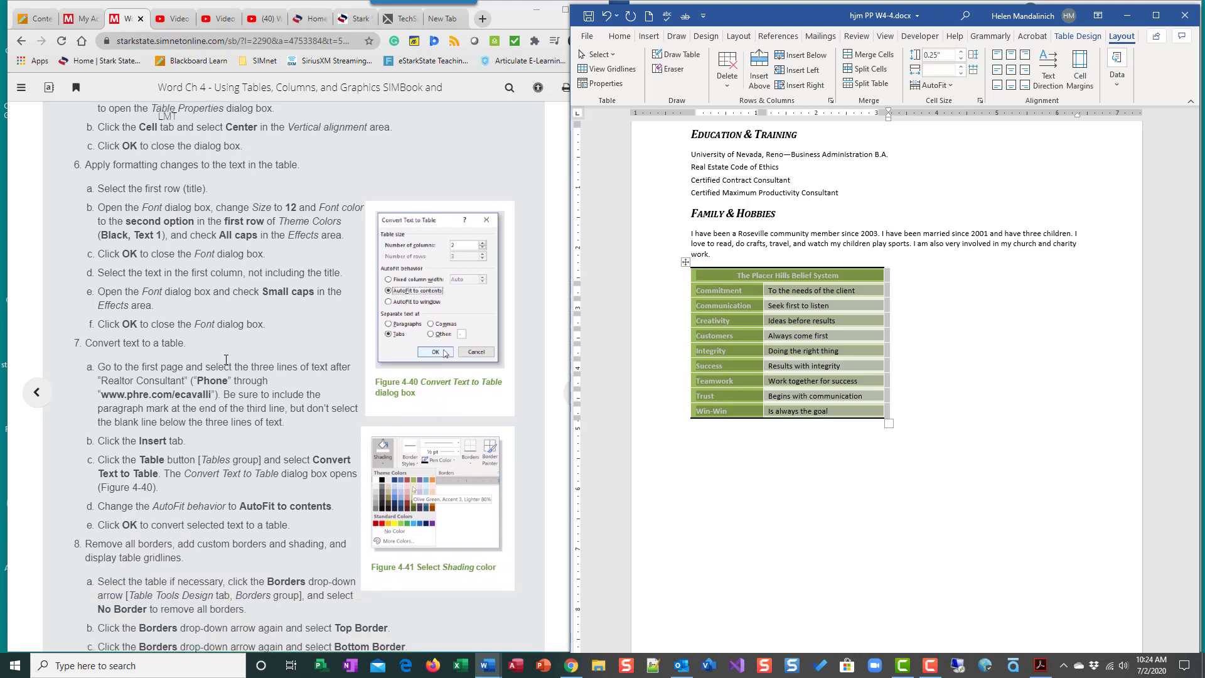
left_click(705, 272)
left_click(664, 280)
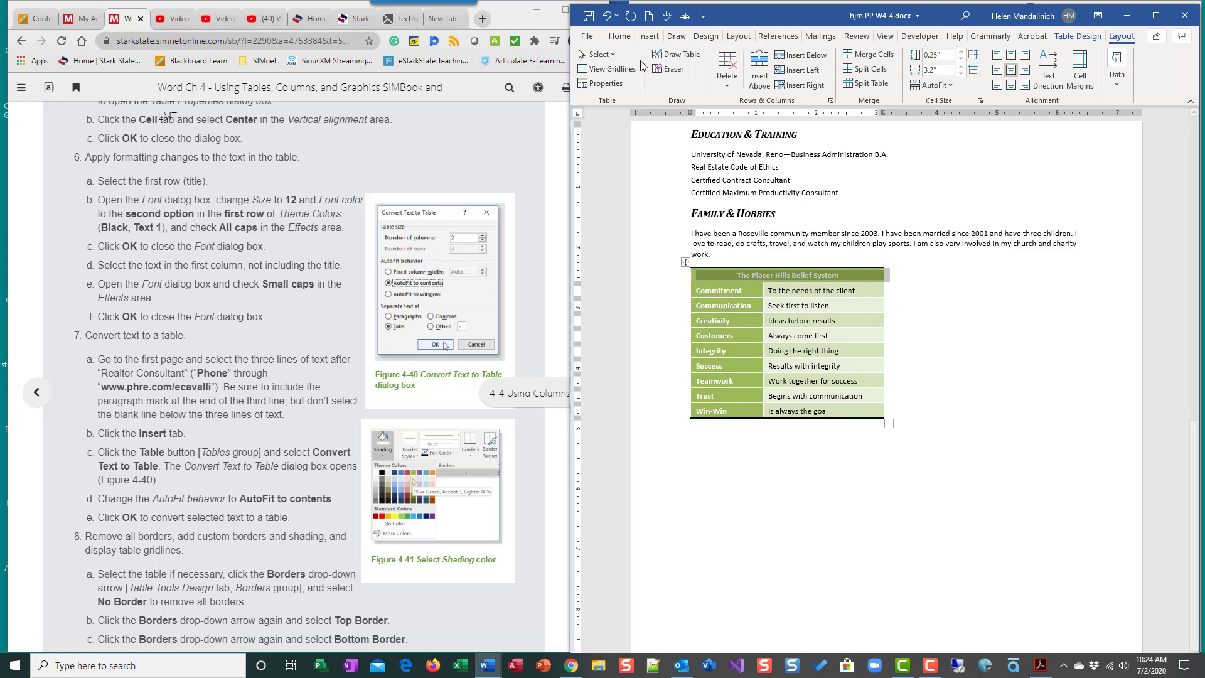
left_click(619, 36)
left_click(745, 55)
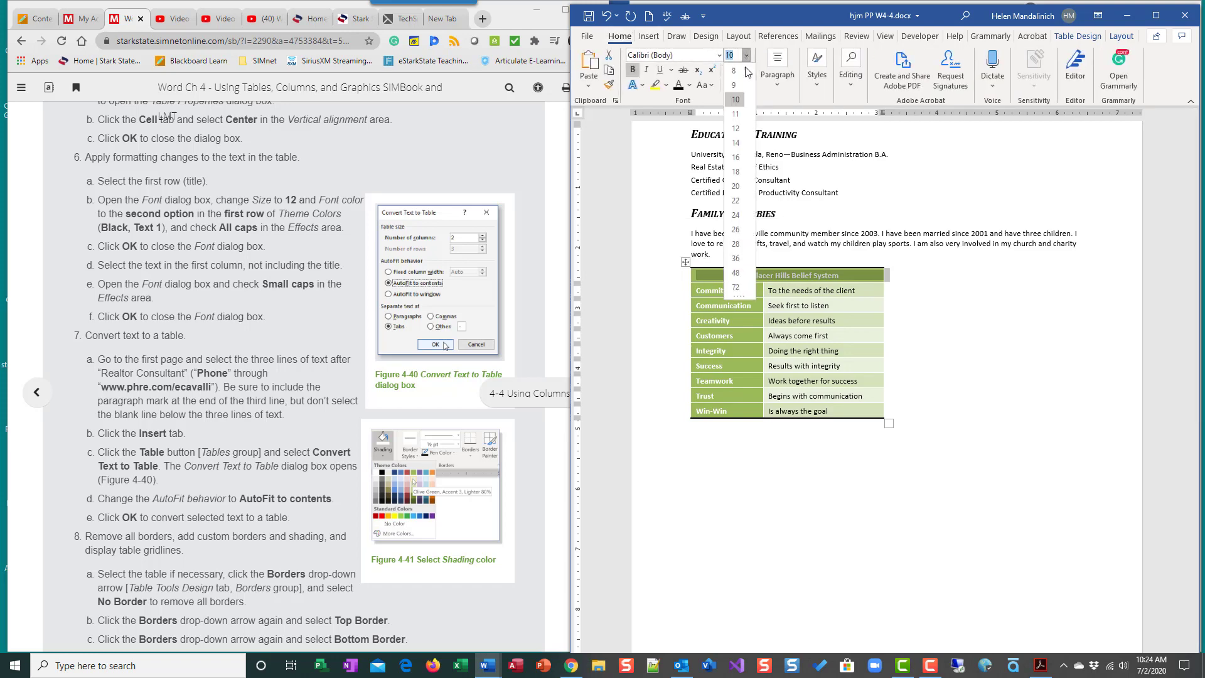
left_click(740, 130)
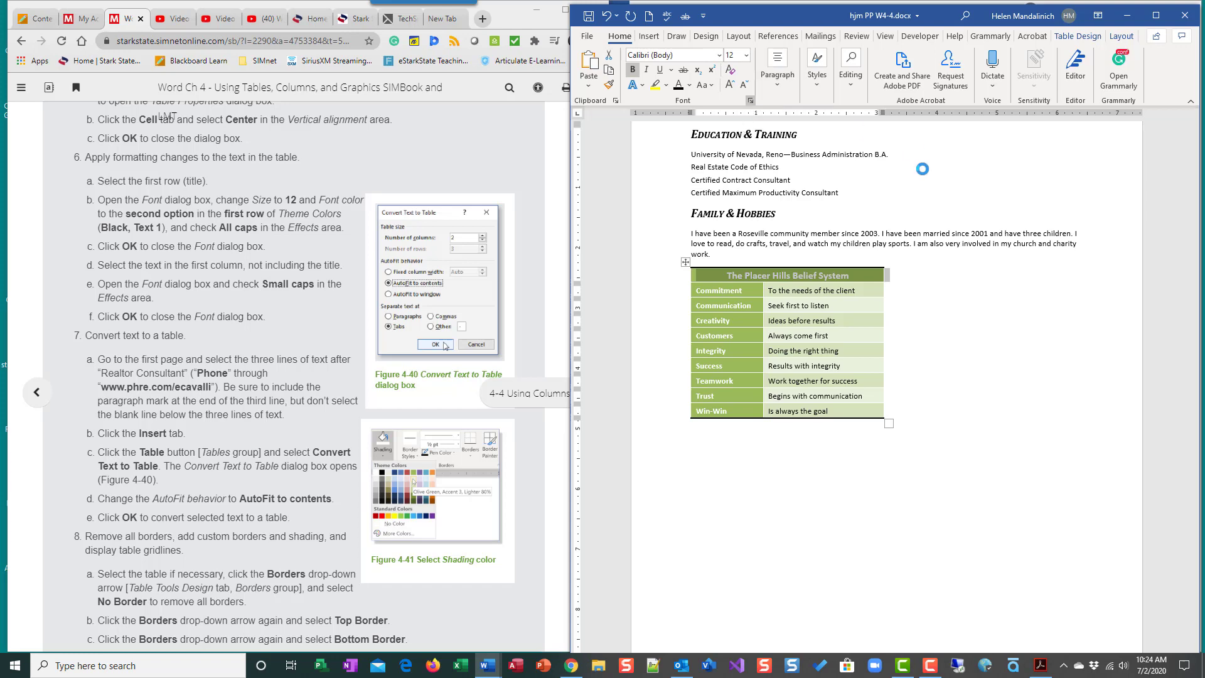
Step: Format the table's title text with the Black, Text 1 font color and the All caps effect
left_click(751, 100)
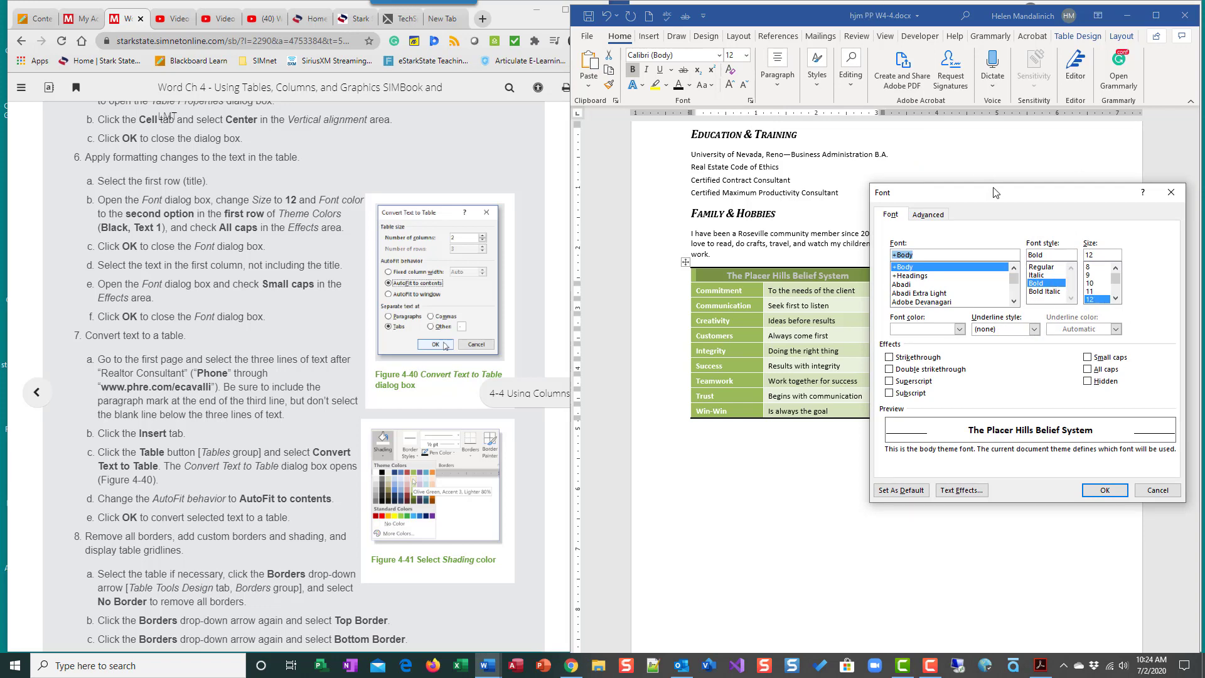
left_click(959, 330)
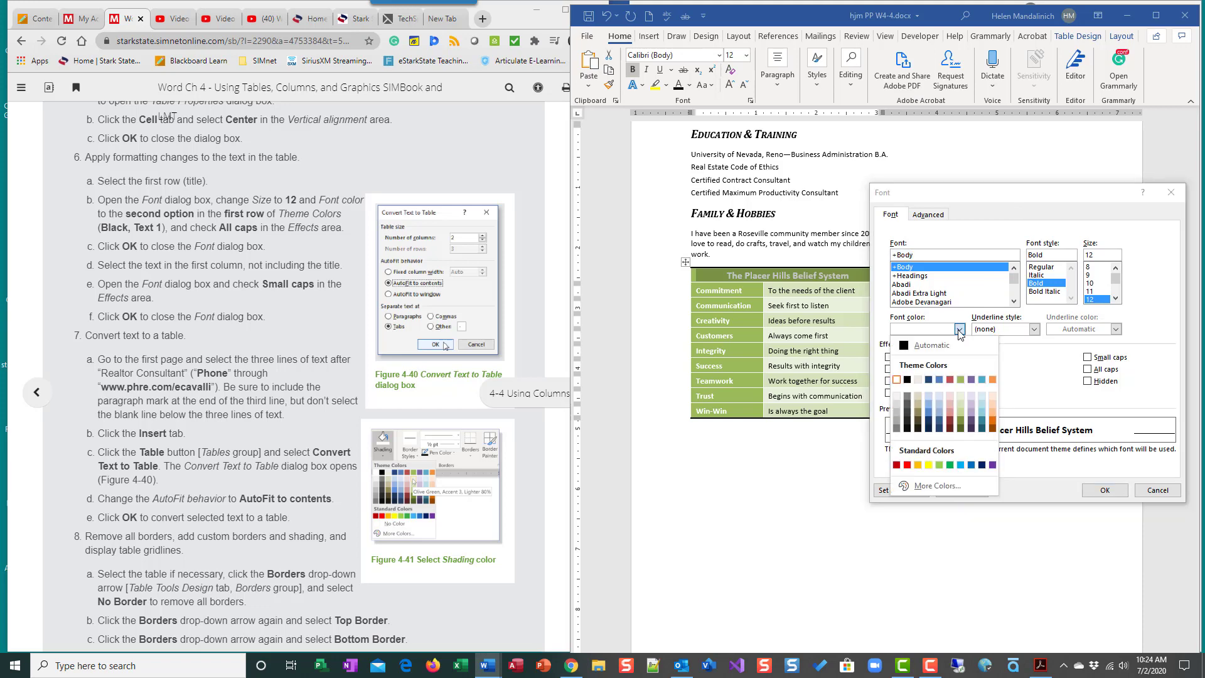
left_click(908, 380)
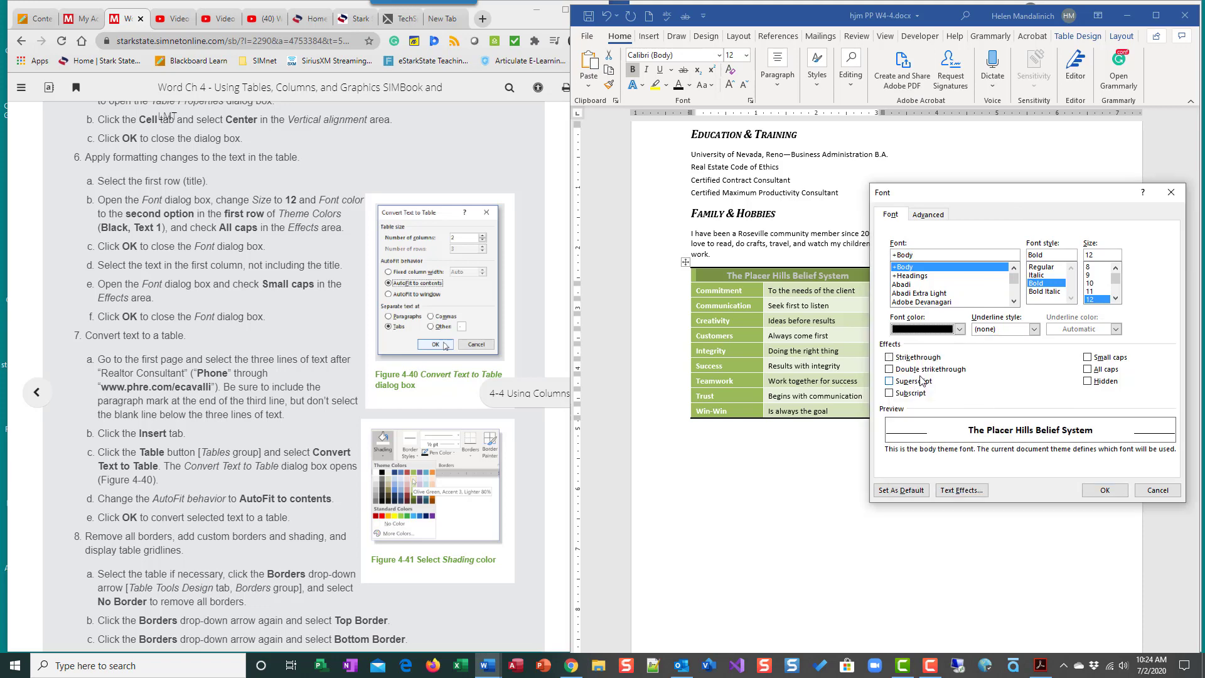
left_click(1089, 370)
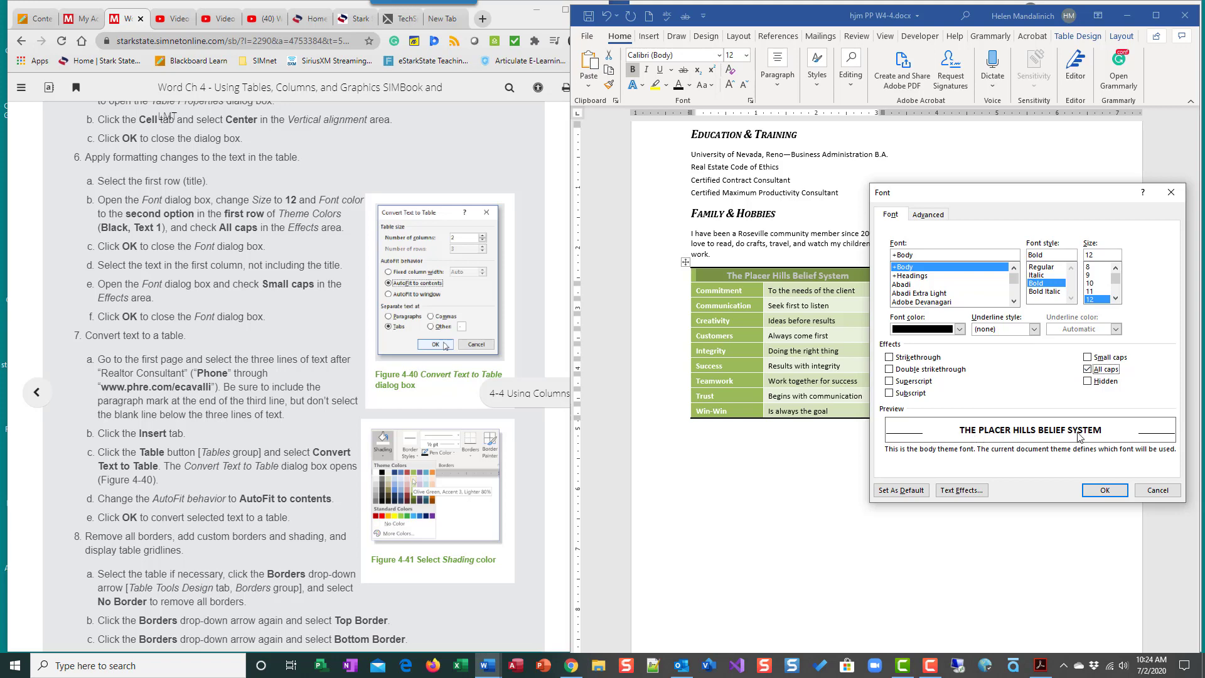
left_click(1105, 490)
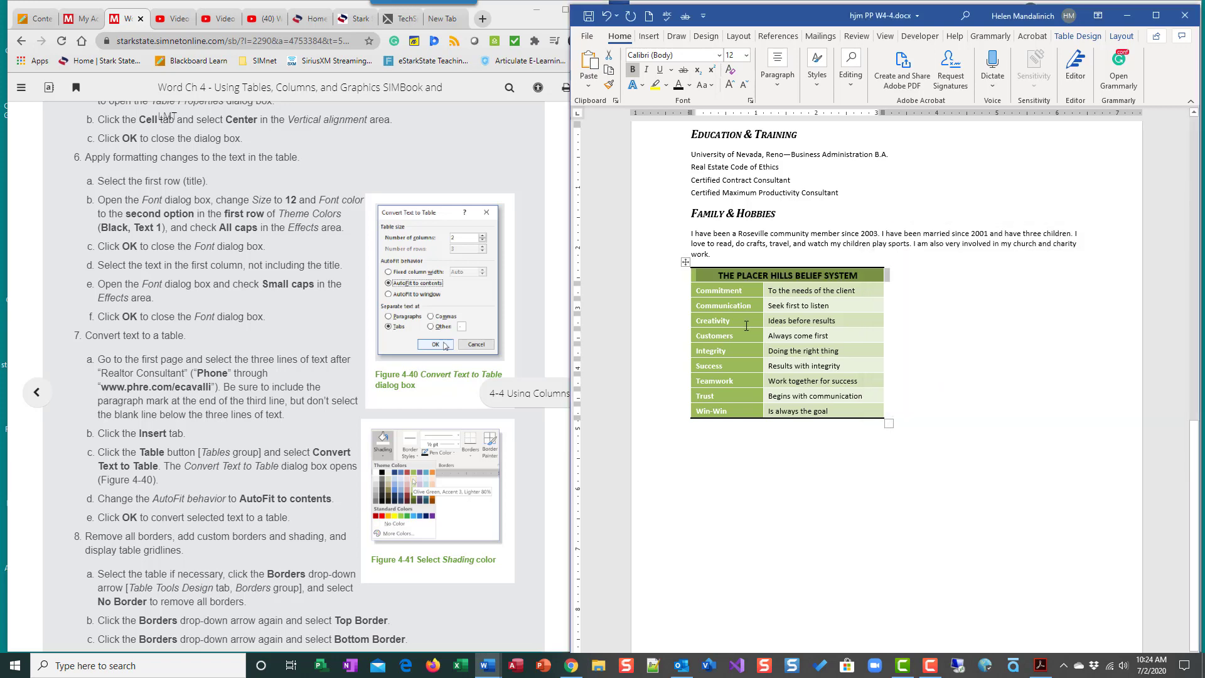
Step: Read the remaining exercise instructions and save the document
scroll(255, 317, "down", 2)
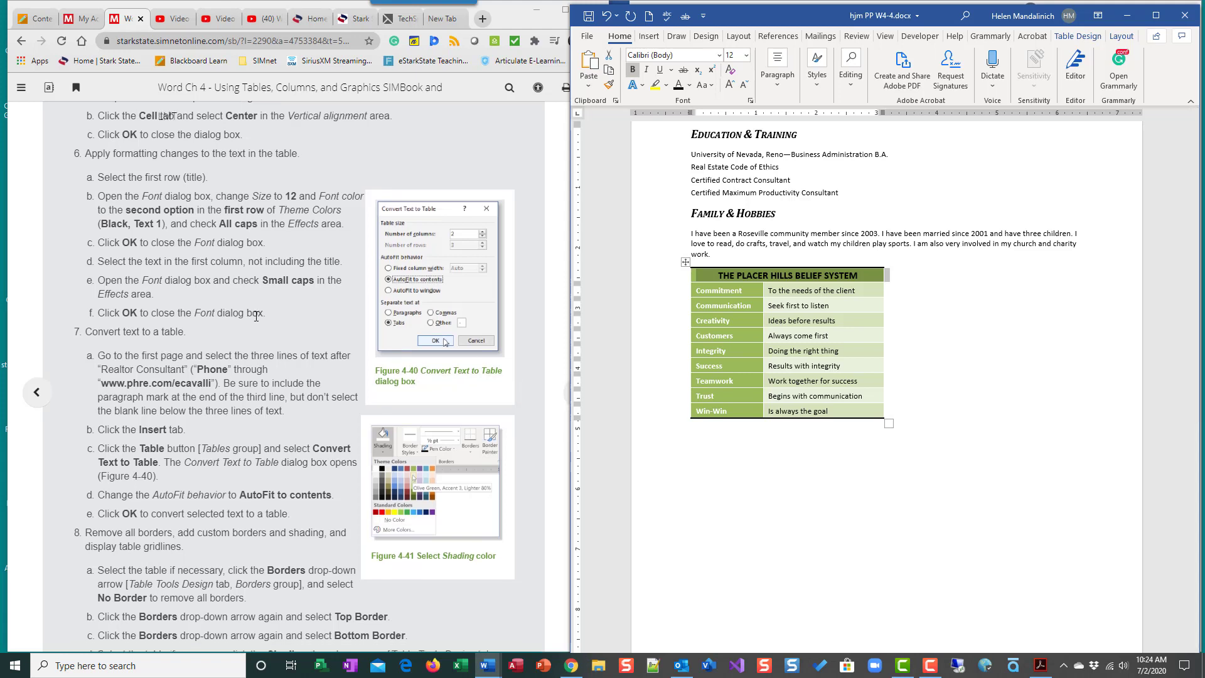
scroll(255, 316, "down", 1)
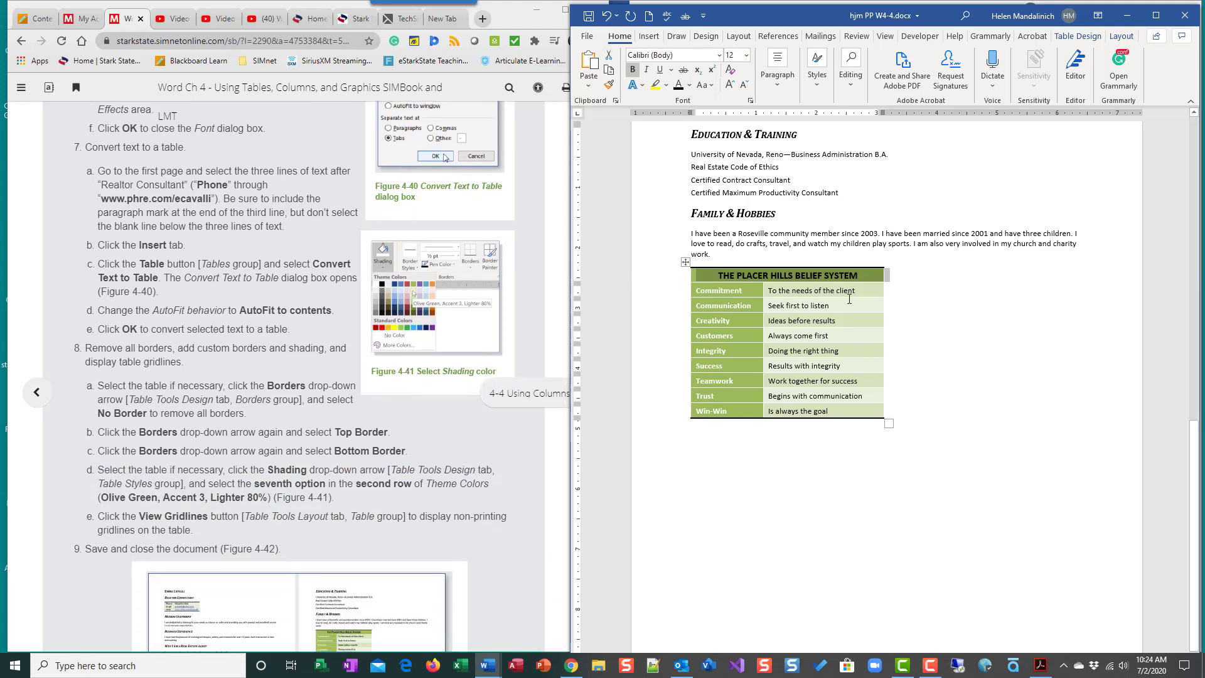
left_click(588, 16)
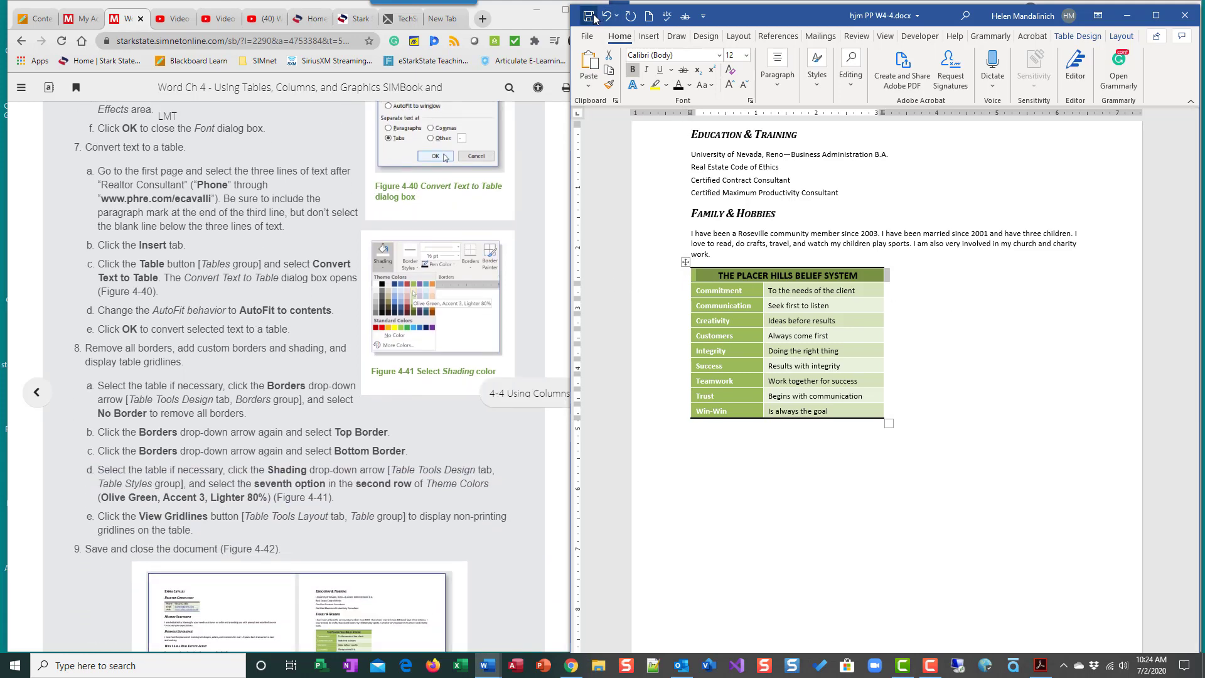
Step: Go to the start of the document, widen the Word window, and show the formatting marks
scroll(991, 384, "up", 5)
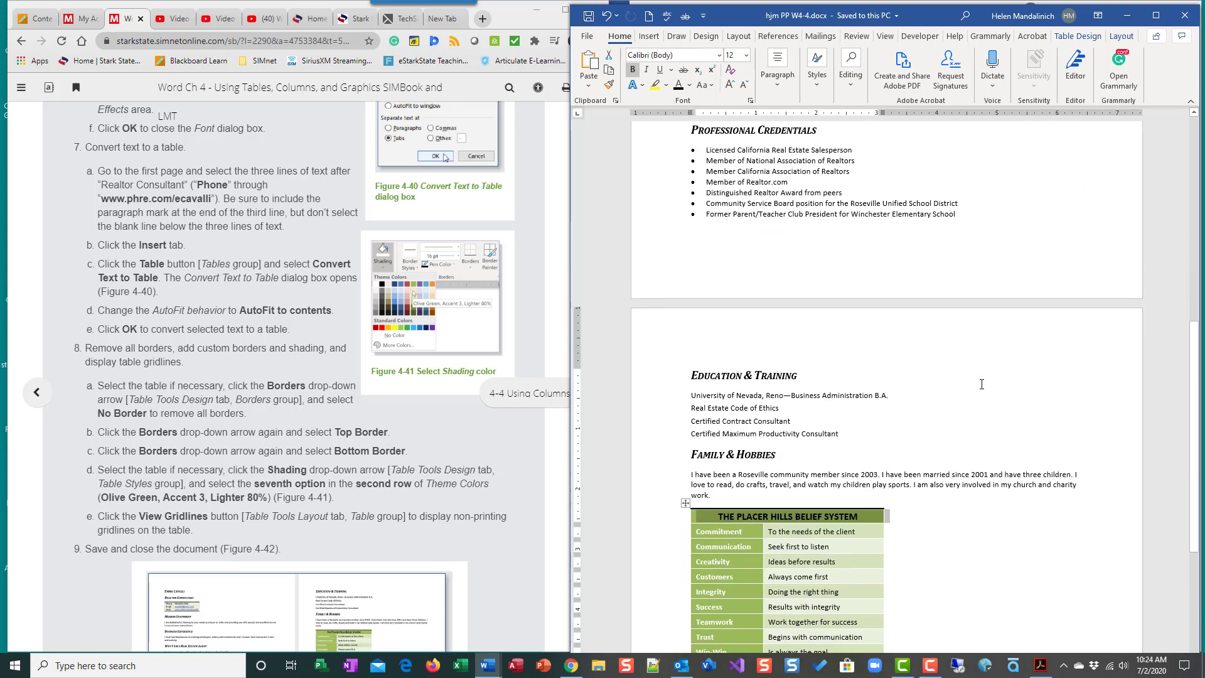
key("ctrl+Home")
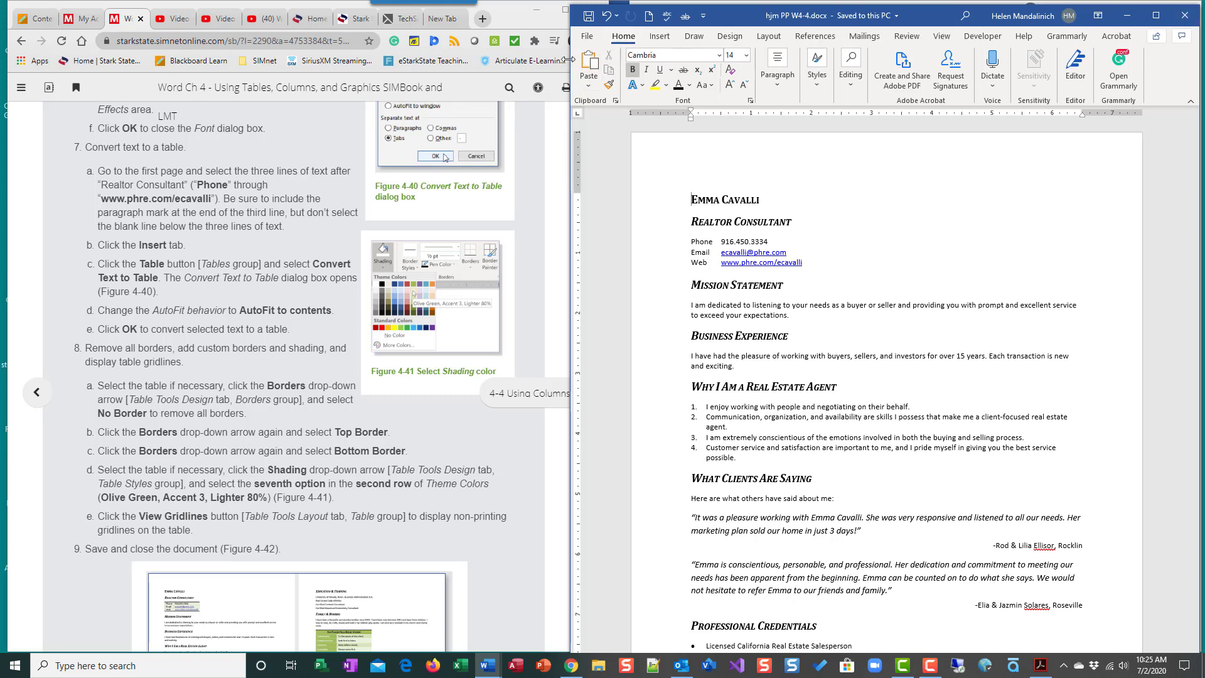
left_click_drag(569, 59, 523, 59)
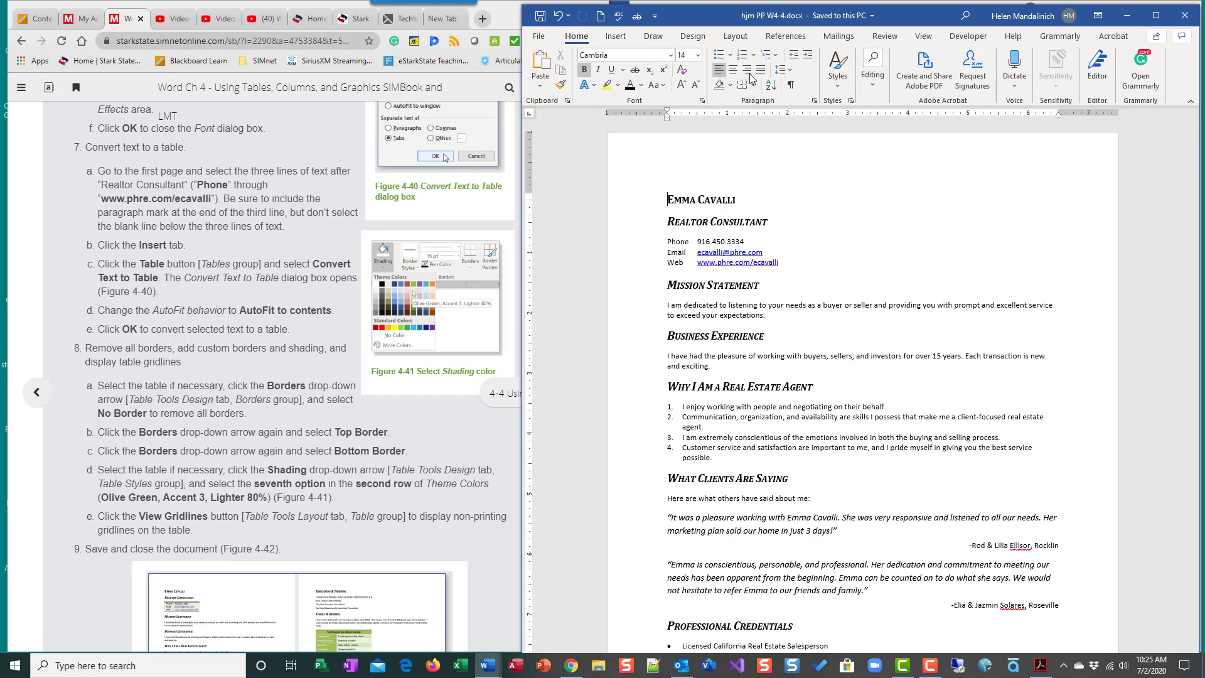
left_click(790, 84)
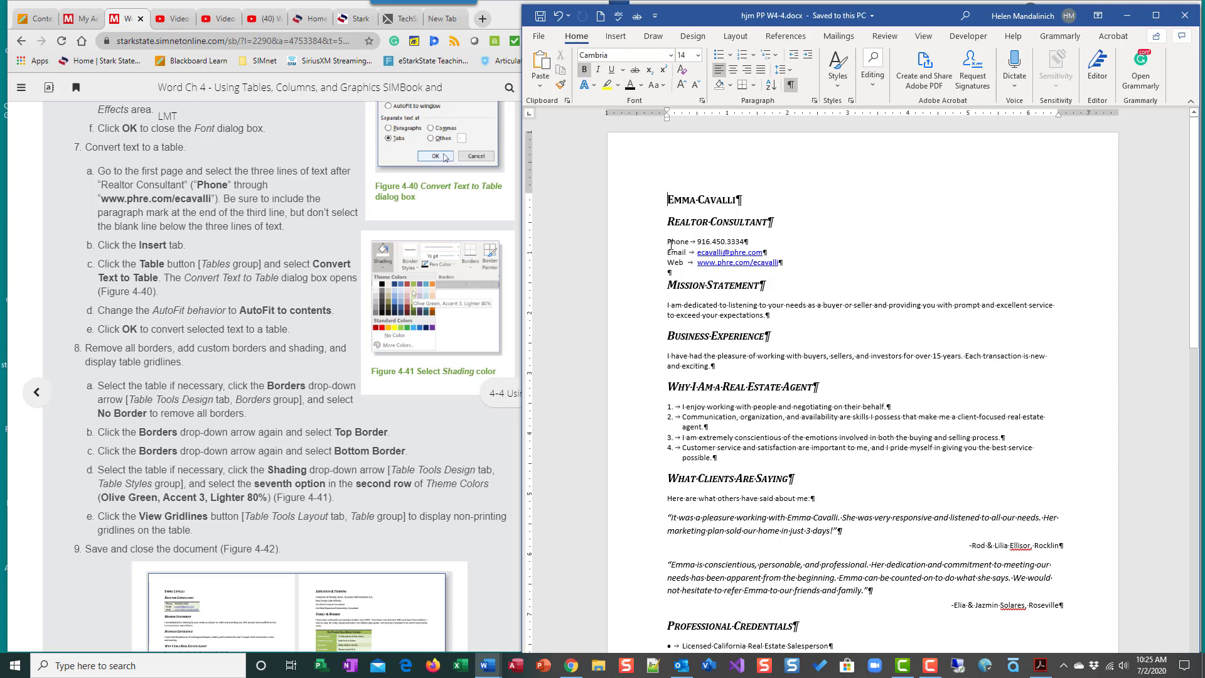
Step: Convert the three contact lines (Phone through Web) to a two-column table separated at tabs, using AutoFit to contents
left_click_drag(668, 242, 786, 261)
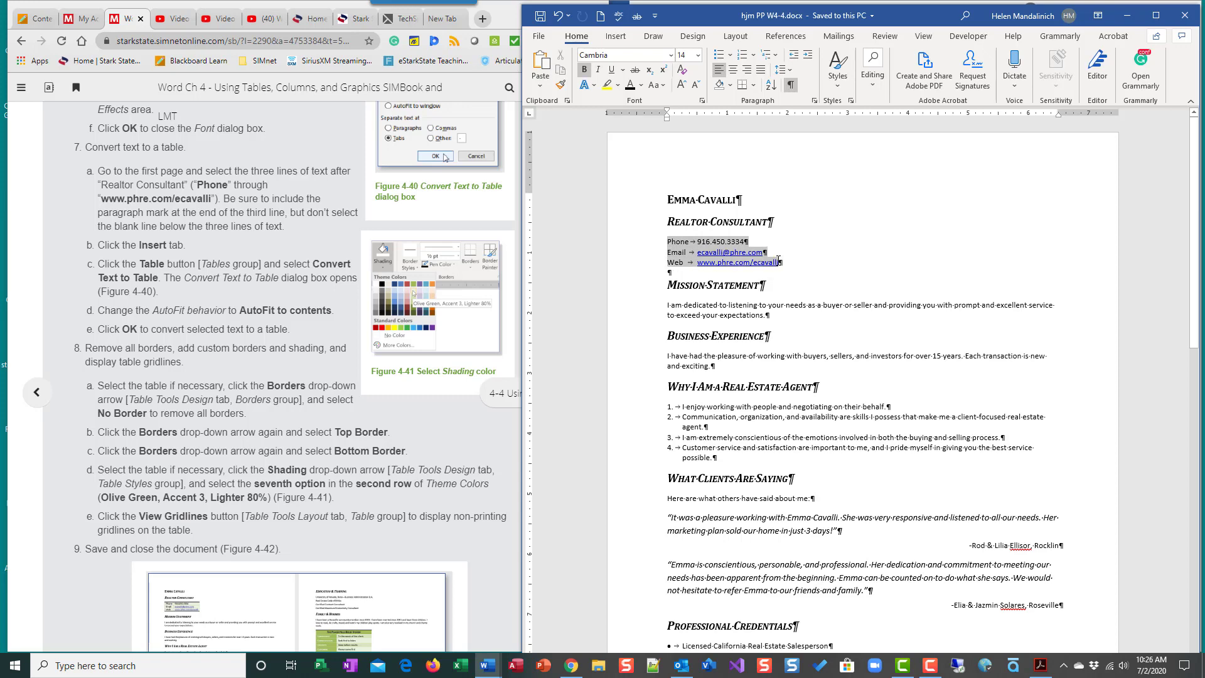
left_click_drag(784, 259, 785, 260)
left_click(614, 38)
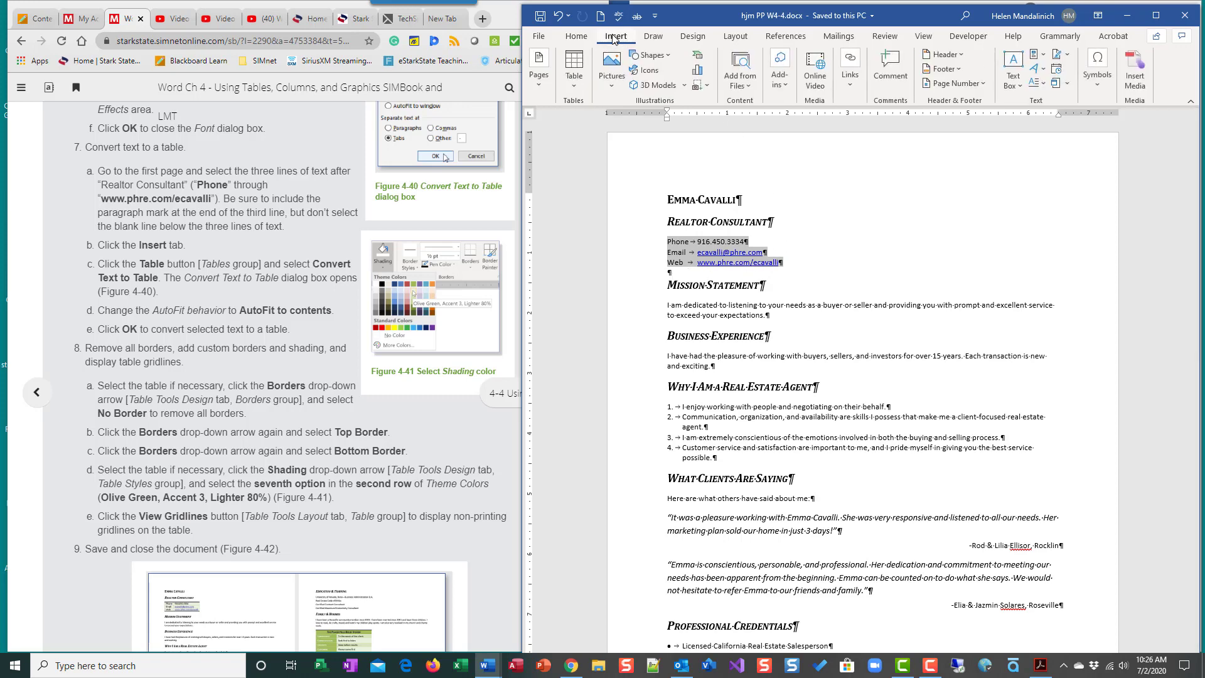
left_click(574, 84)
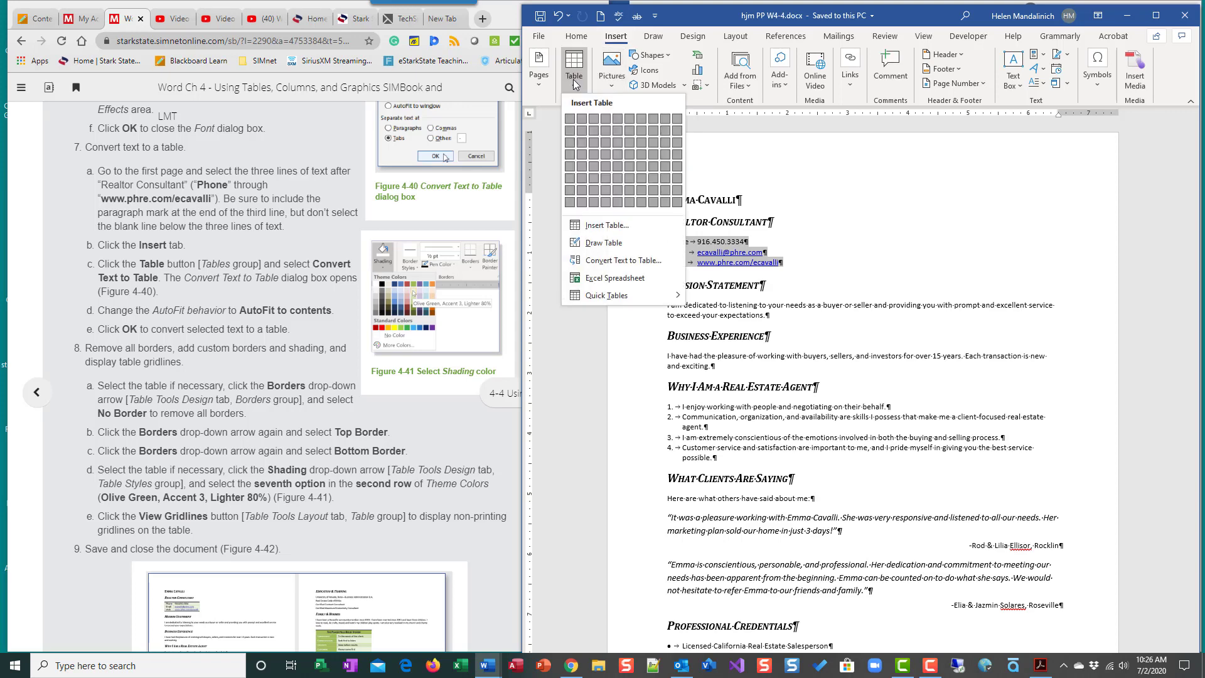
left_click(606, 261)
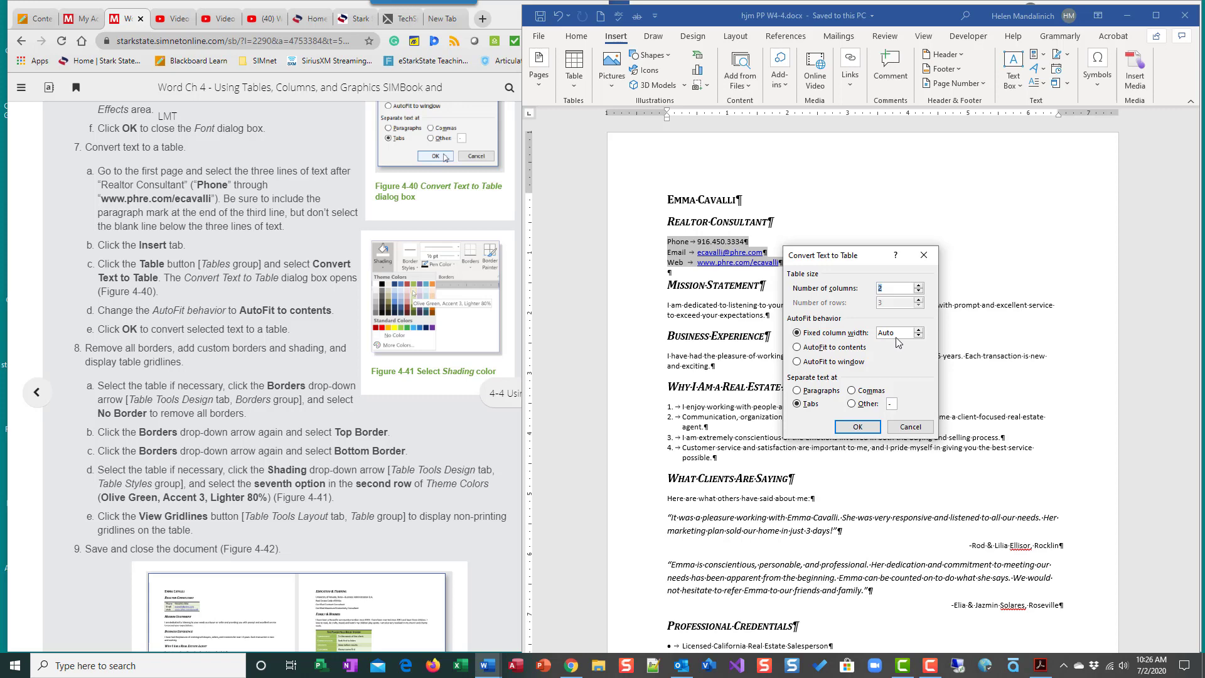
left_click(797, 348)
left_click(876, 433)
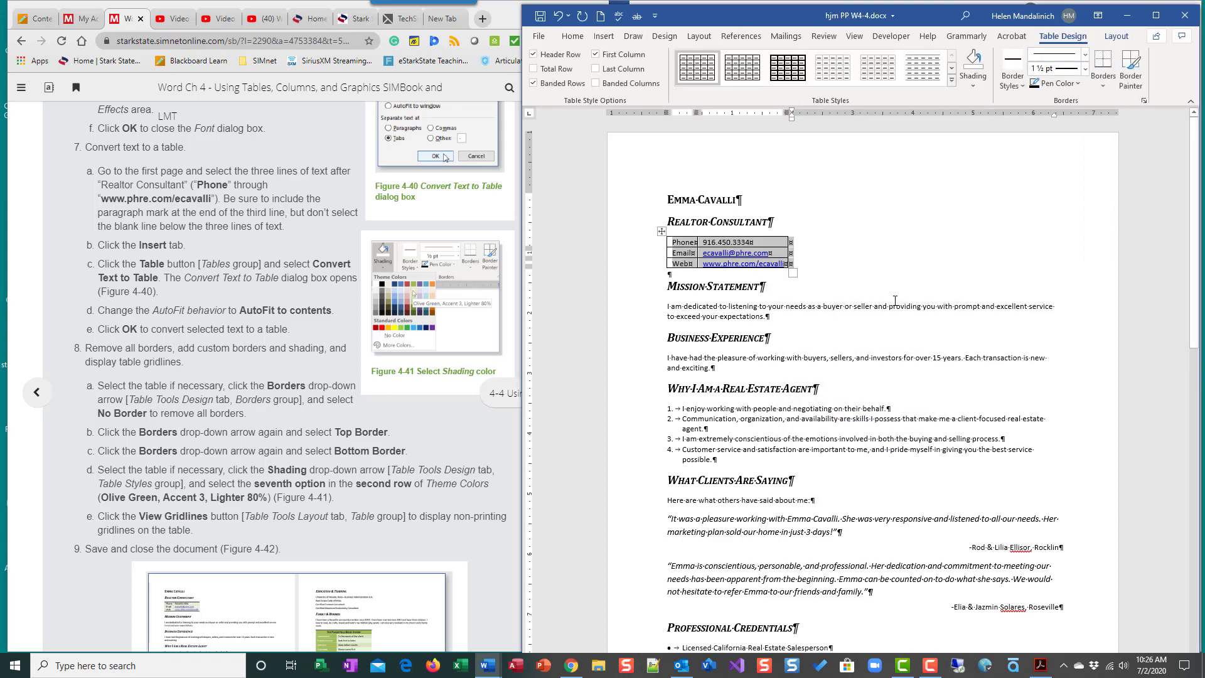
Step: Read the border and shading instructions and remove all borders from the contact table
scroll(141, 438, "down", 2)
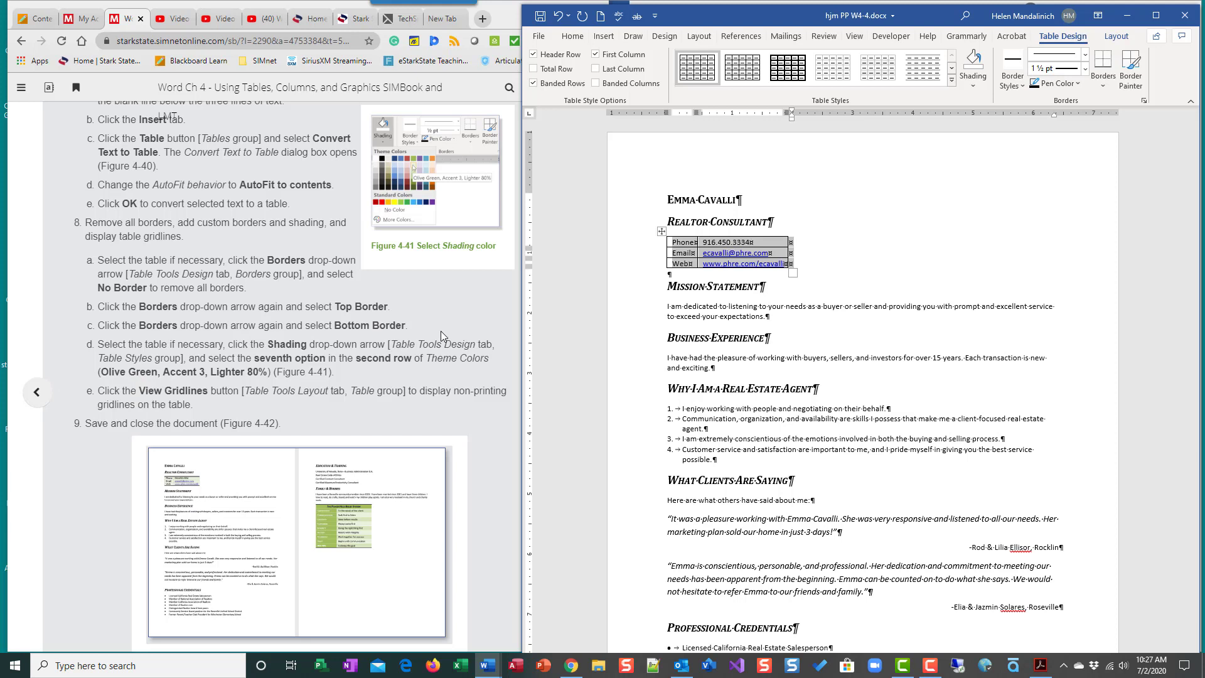
scroll(440, 336, "down", 1)
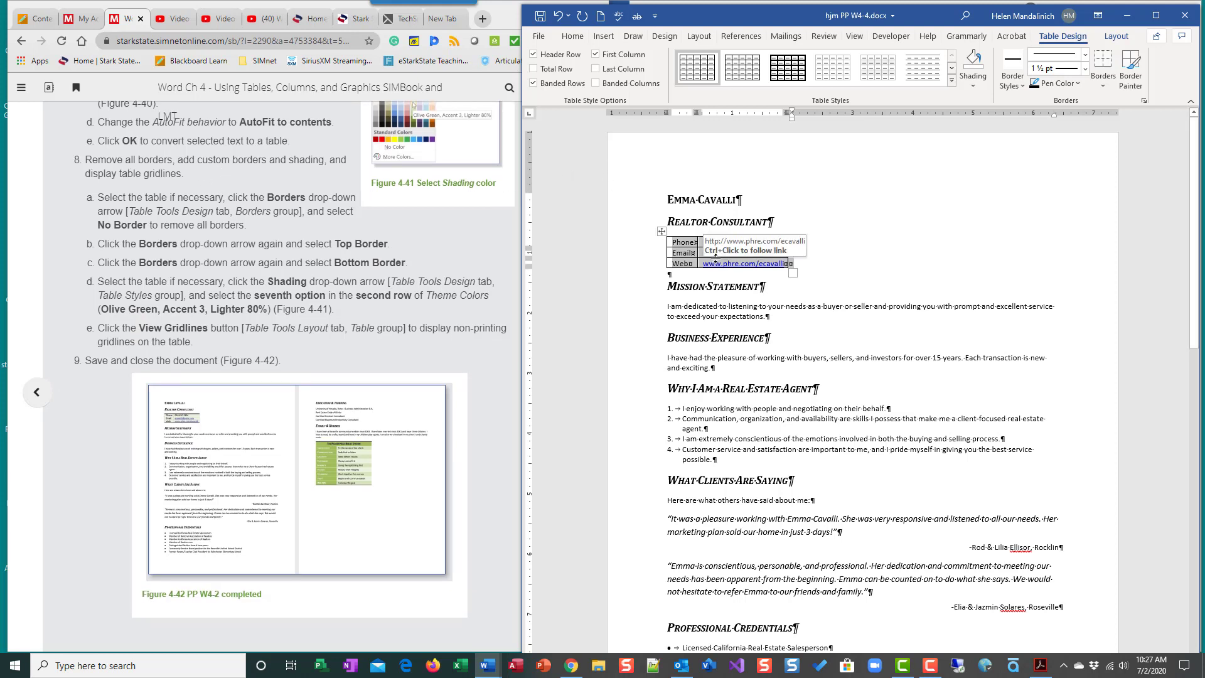
left_click_drag(716, 257, 741, 242)
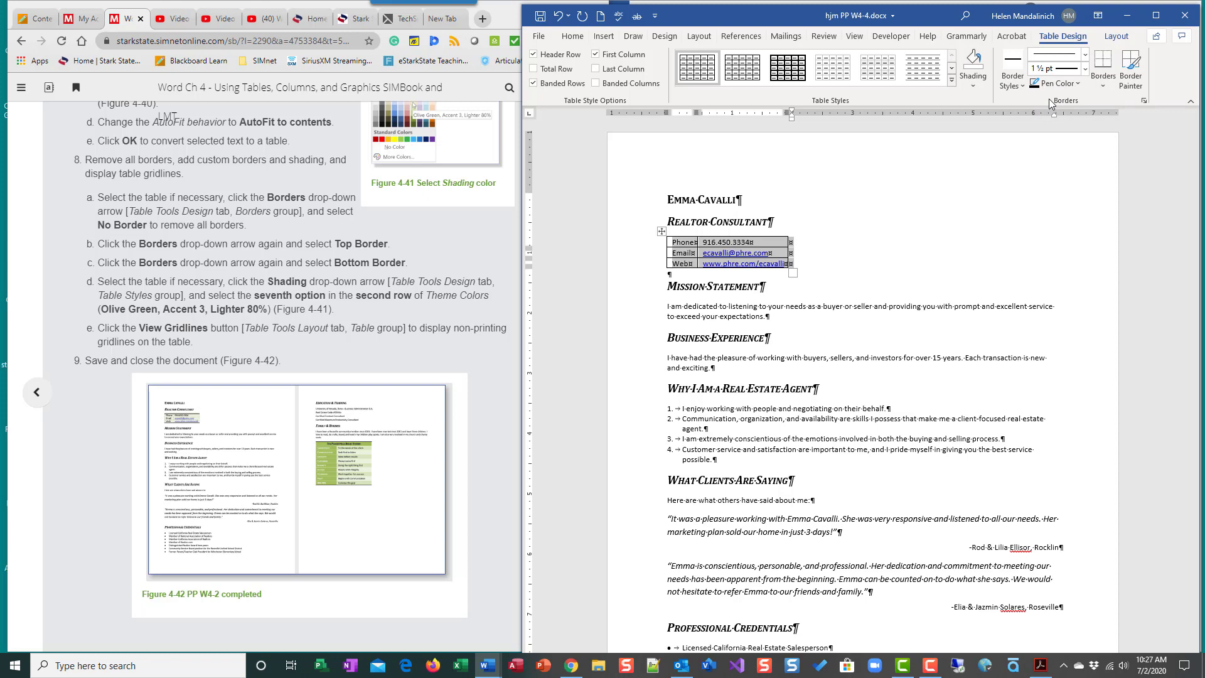
left_click(1103, 86)
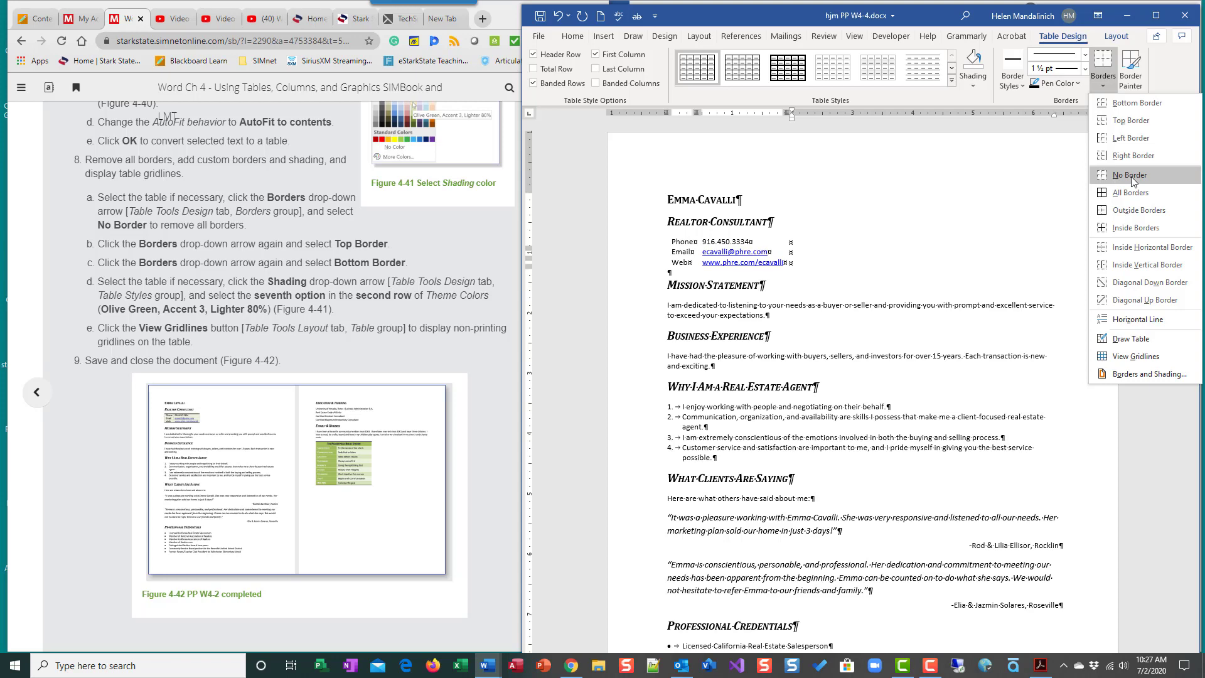
left_click(1131, 175)
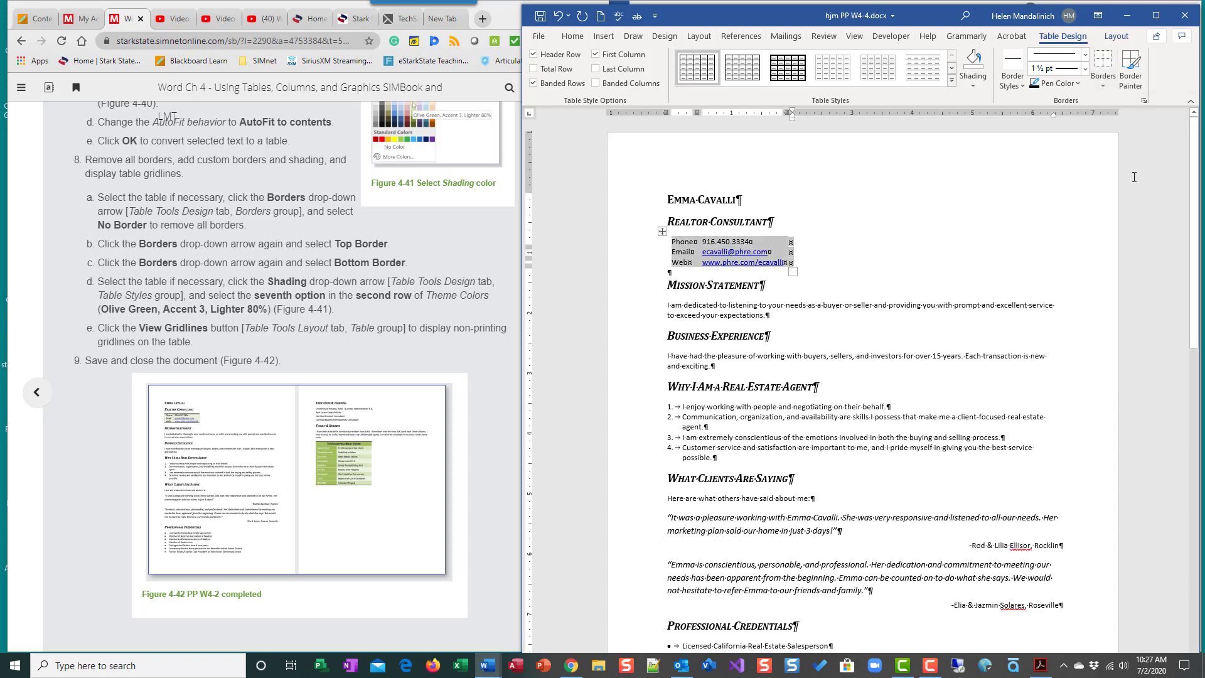
Step: Add a top border and a bottom border to the contact table
left_click(1103, 92)
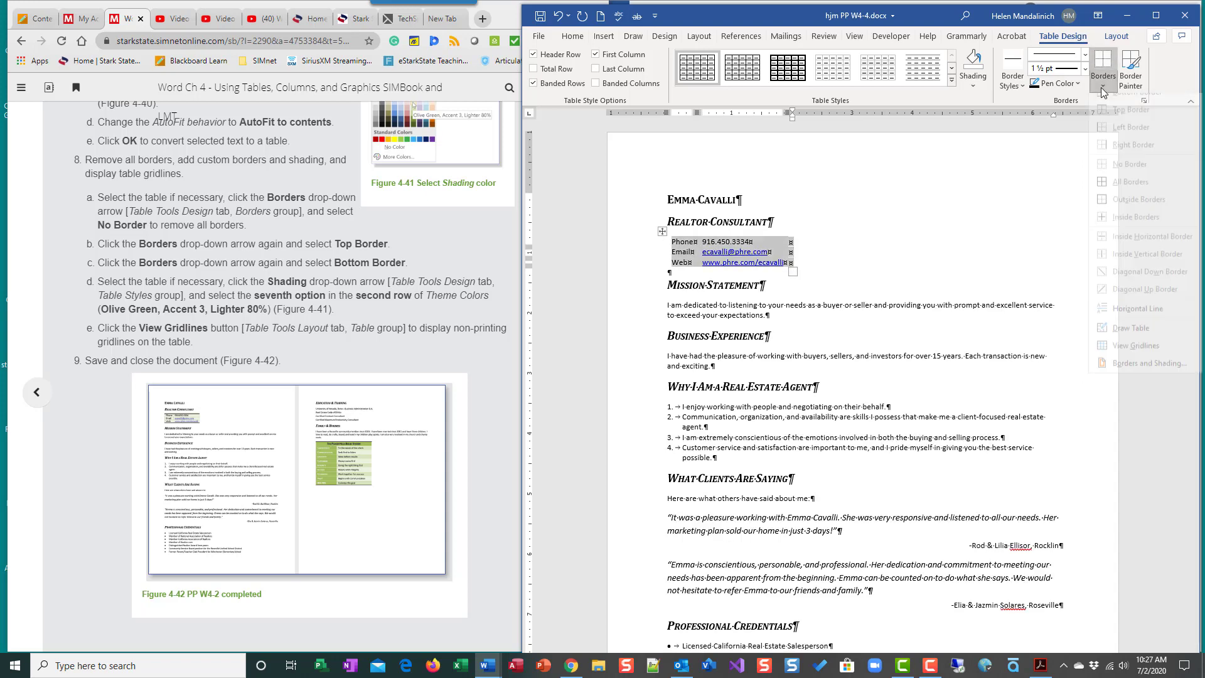
left_click(1118, 121)
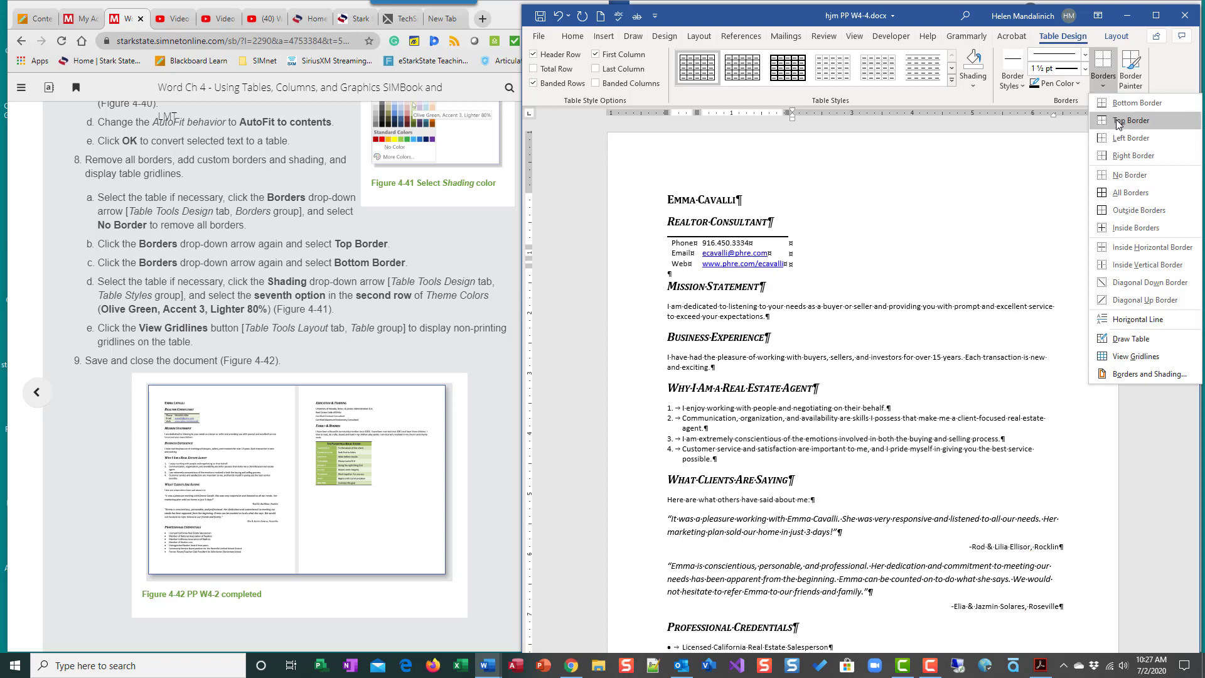
left_click(1118, 121)
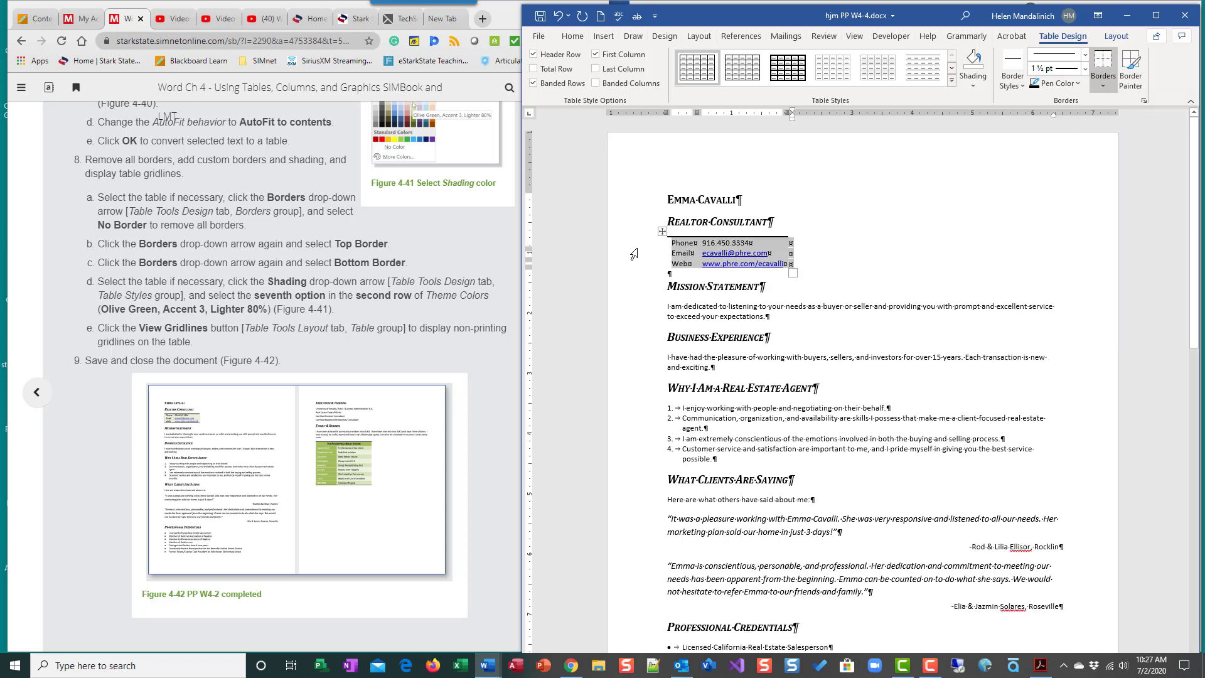
left_click(1102, 91)
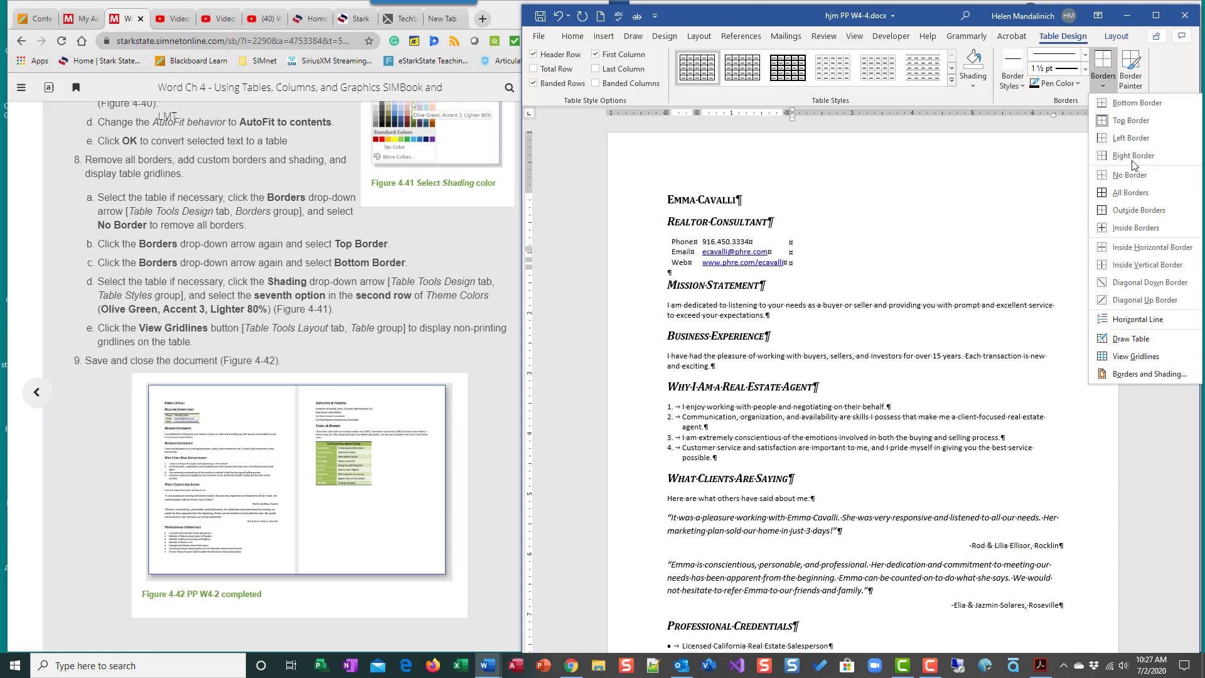
left_click(1134, 103)
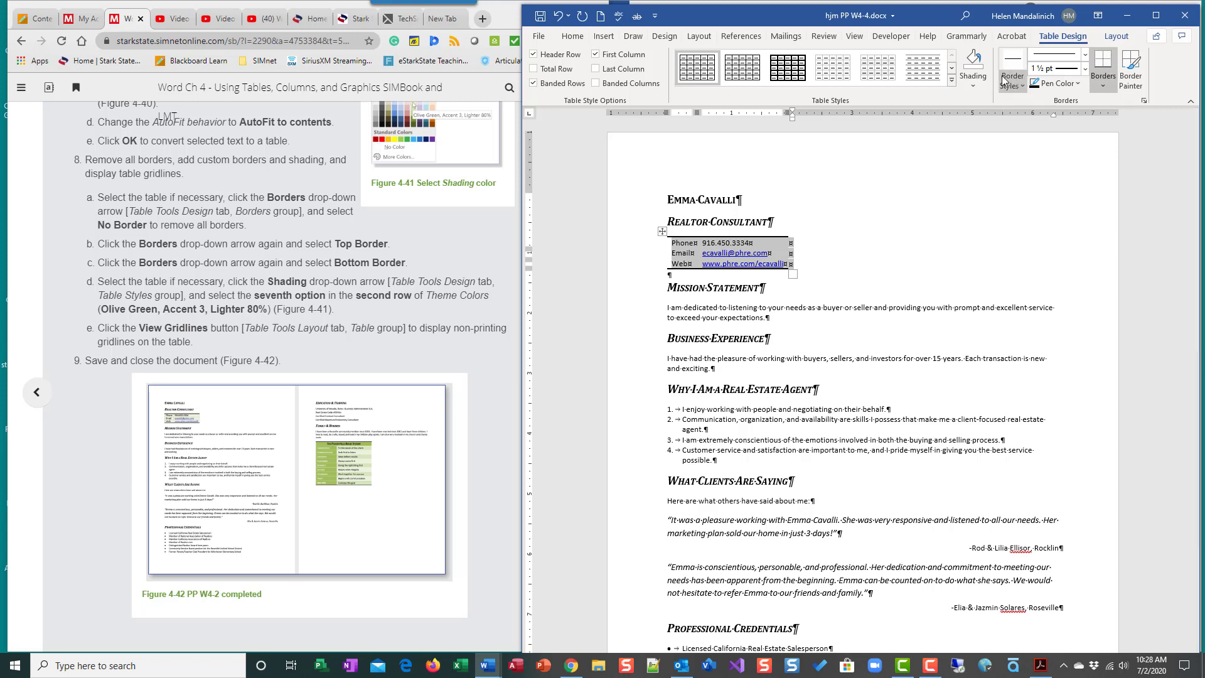
Step: Shade the contact table with Olive Green, Accent 3, Lighter 80% and hide the formatting marks
left_click(977, 85)
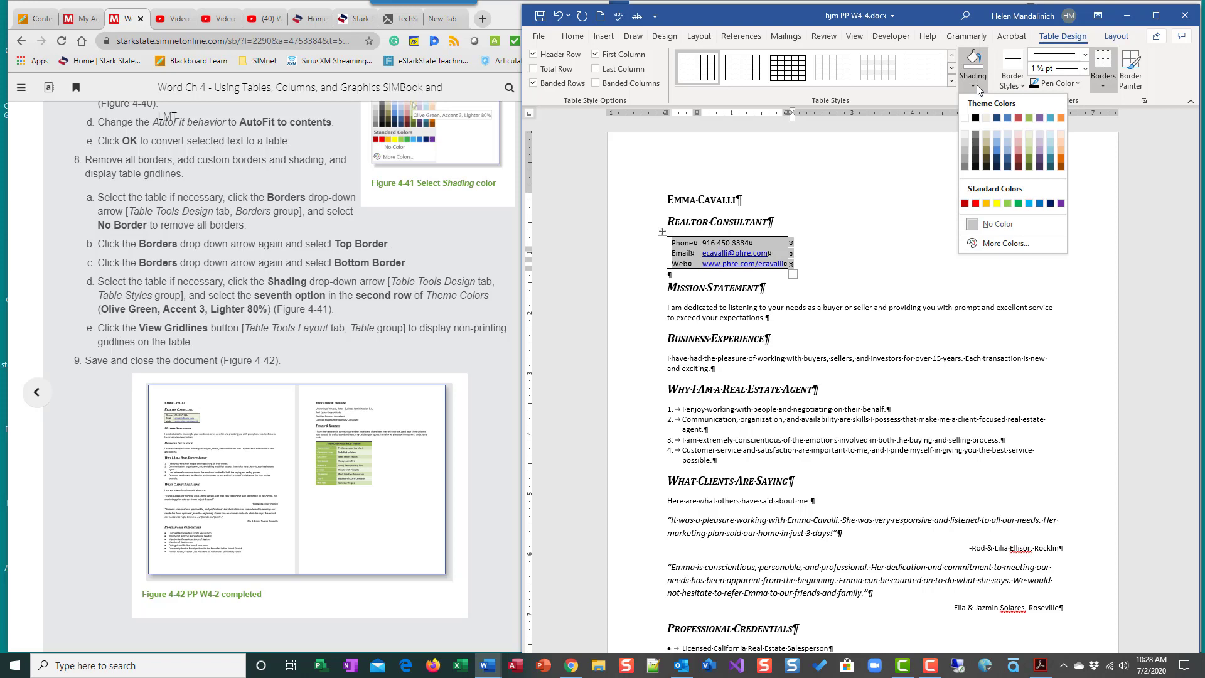
left_click(1030, 135)
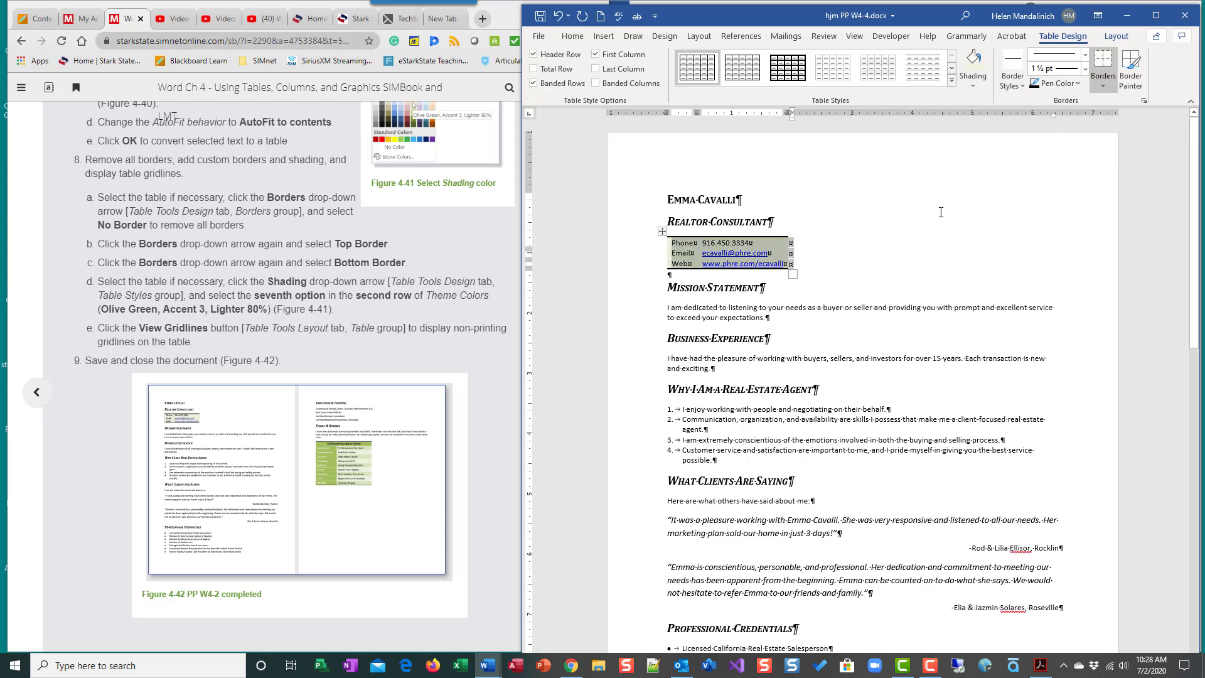
left_click(573, 36)
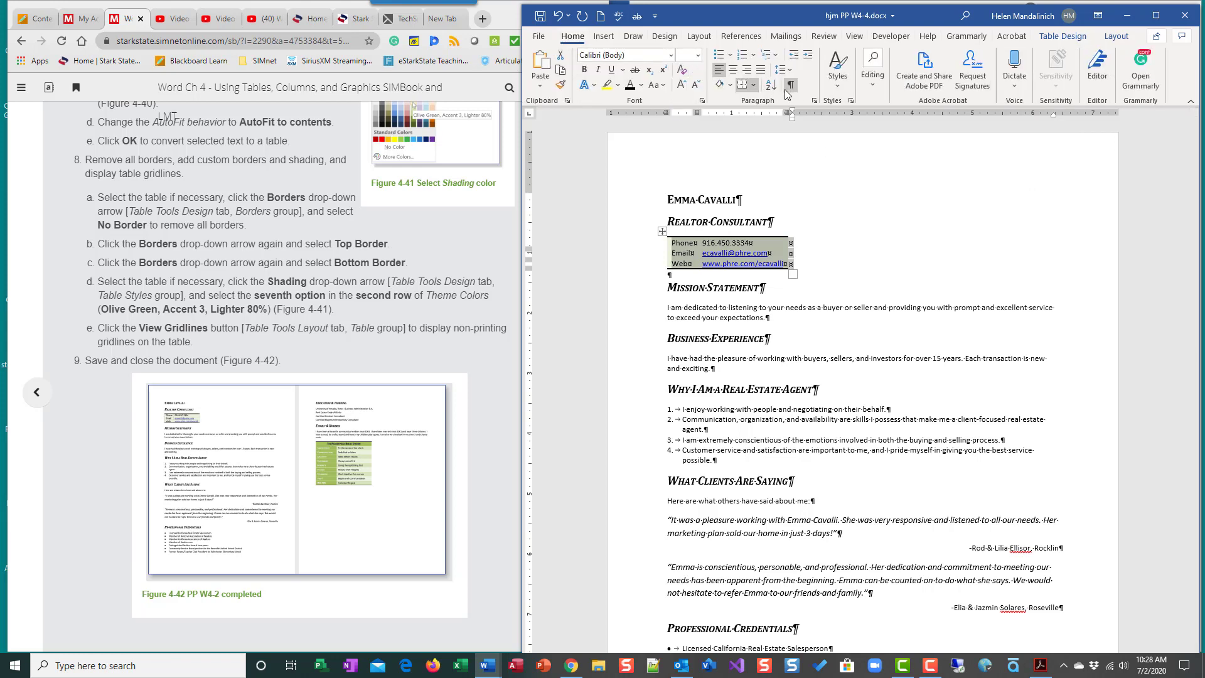
left_click(791, 84)
left_click(884, 460)
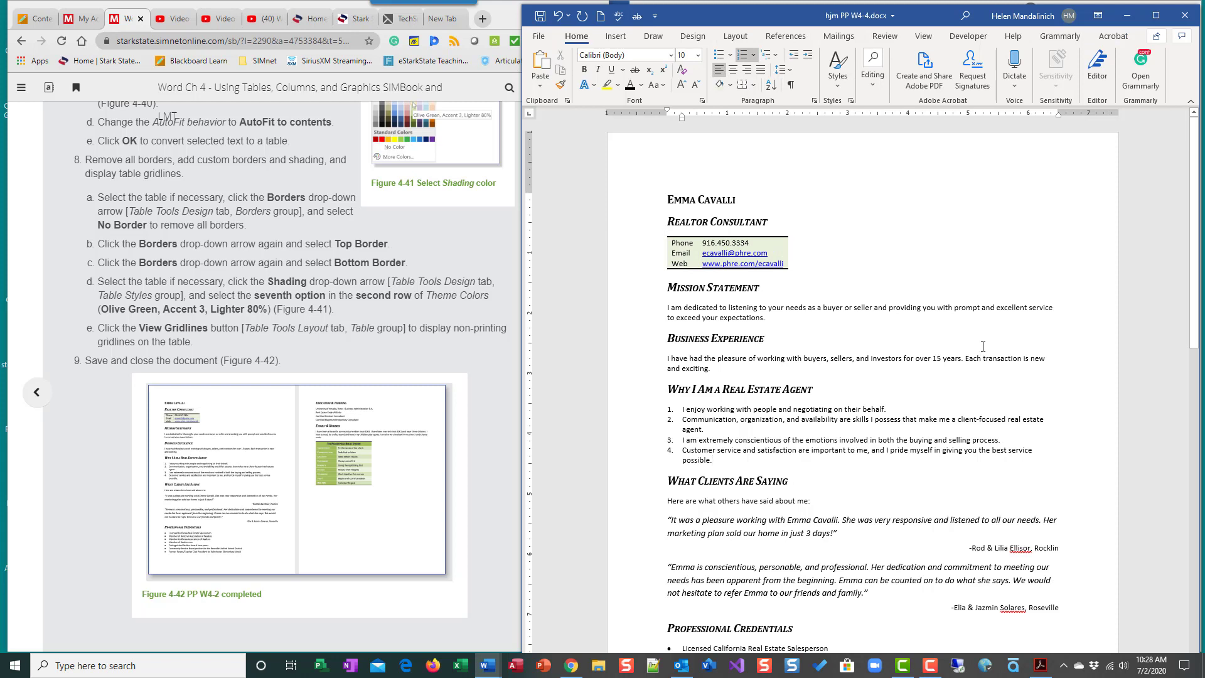
Step: Display the non-printing gridlines for the contact table and check their effect on the belief system table on the second page
key("shift+F5")
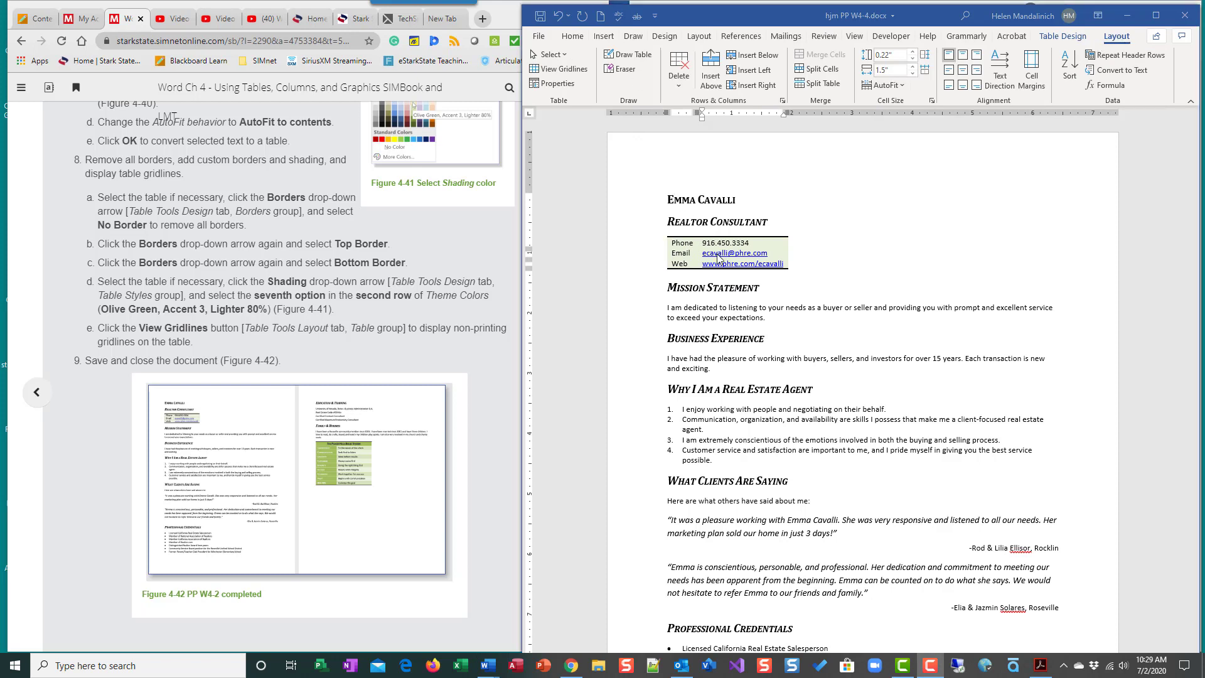
left_click(572, 69)
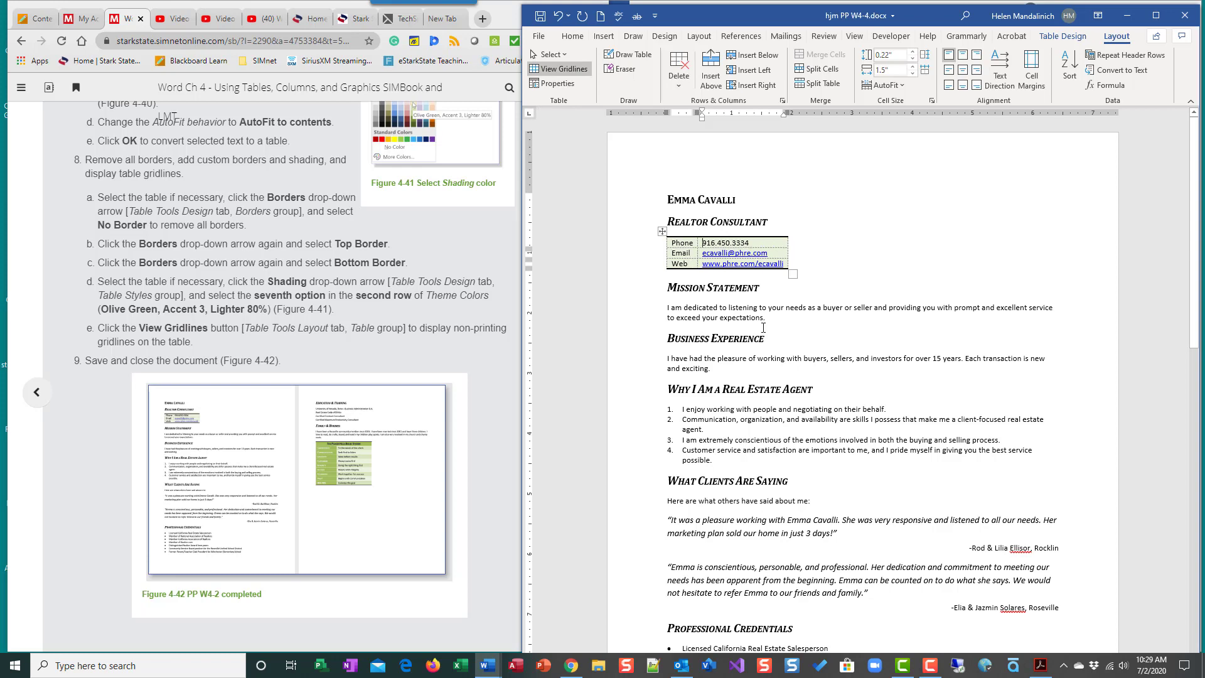
scroll(811, 426, "down", 20)
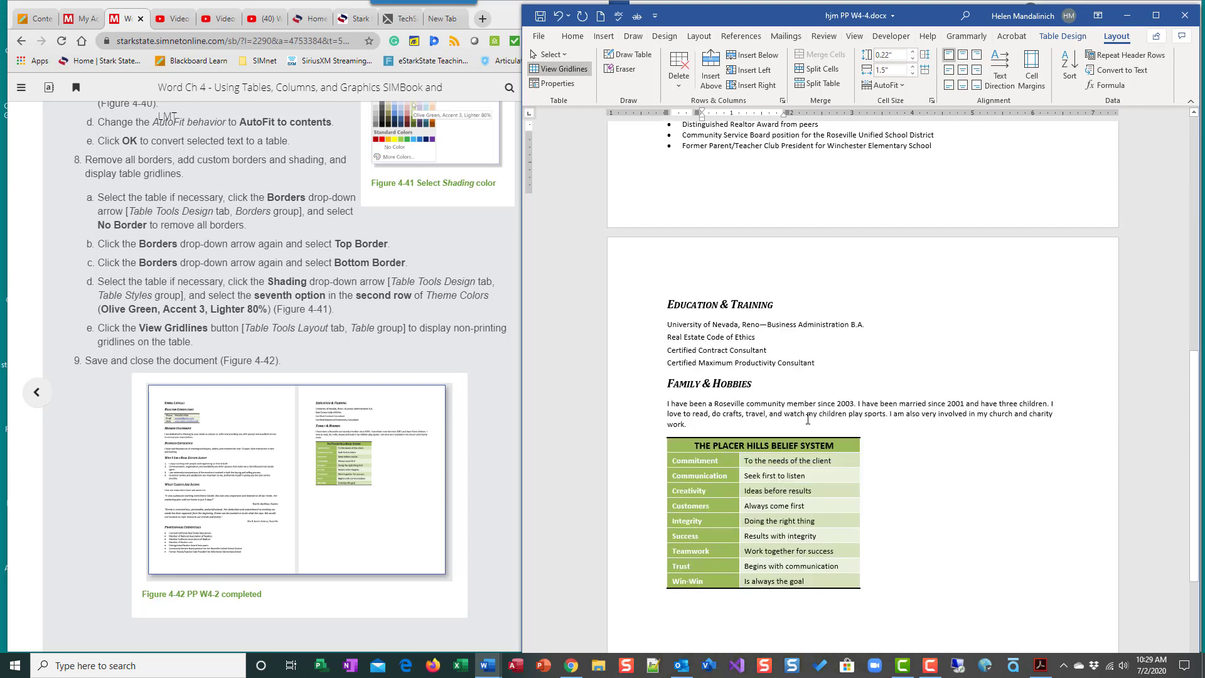
left_click(560, 69)
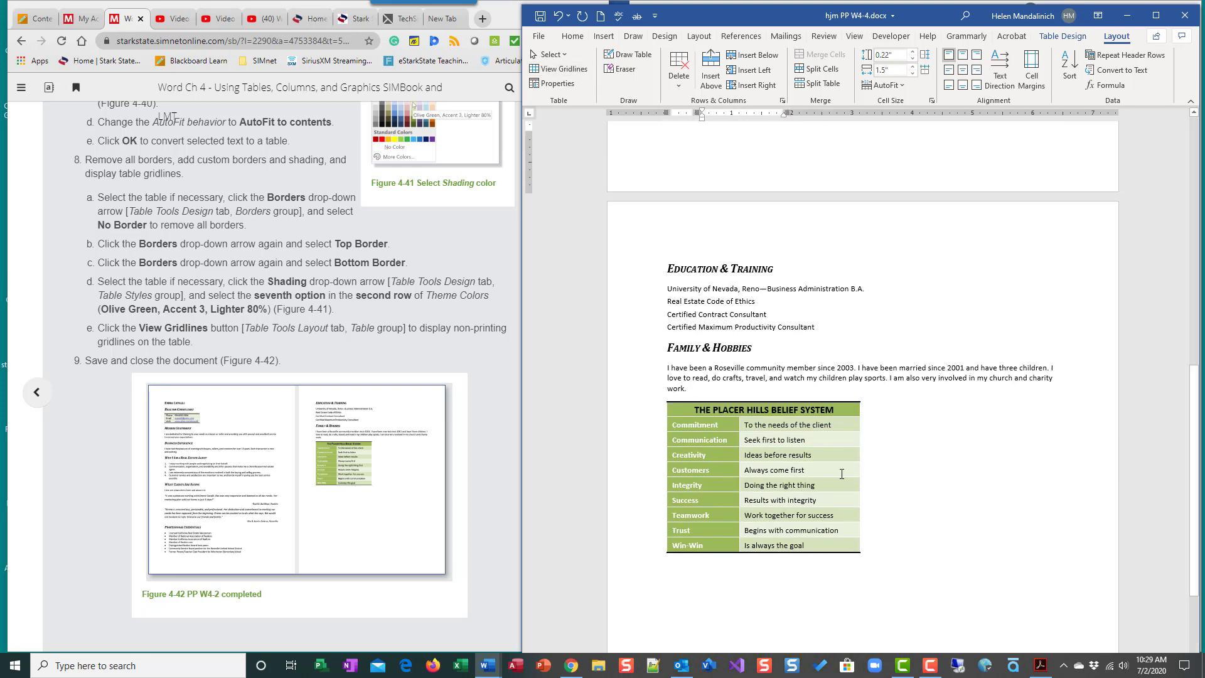
left_click(560, 69)
scroll(852, 341, "up", 8)
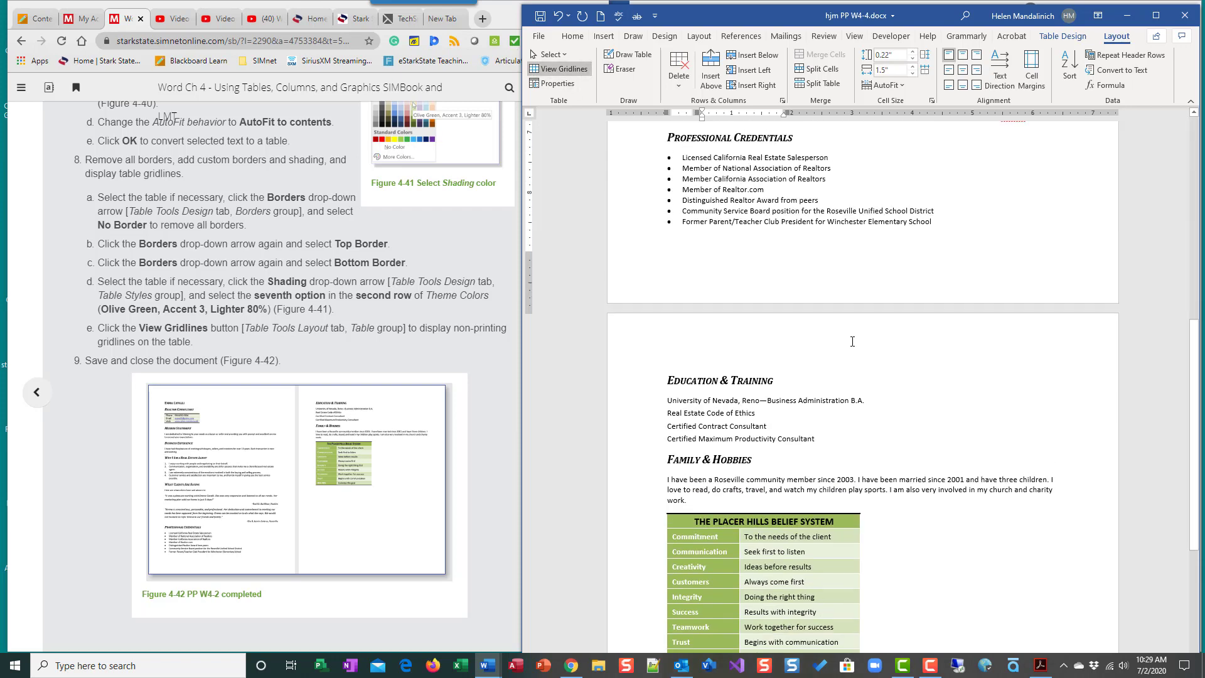
scroll(852, 341, "up", 4)
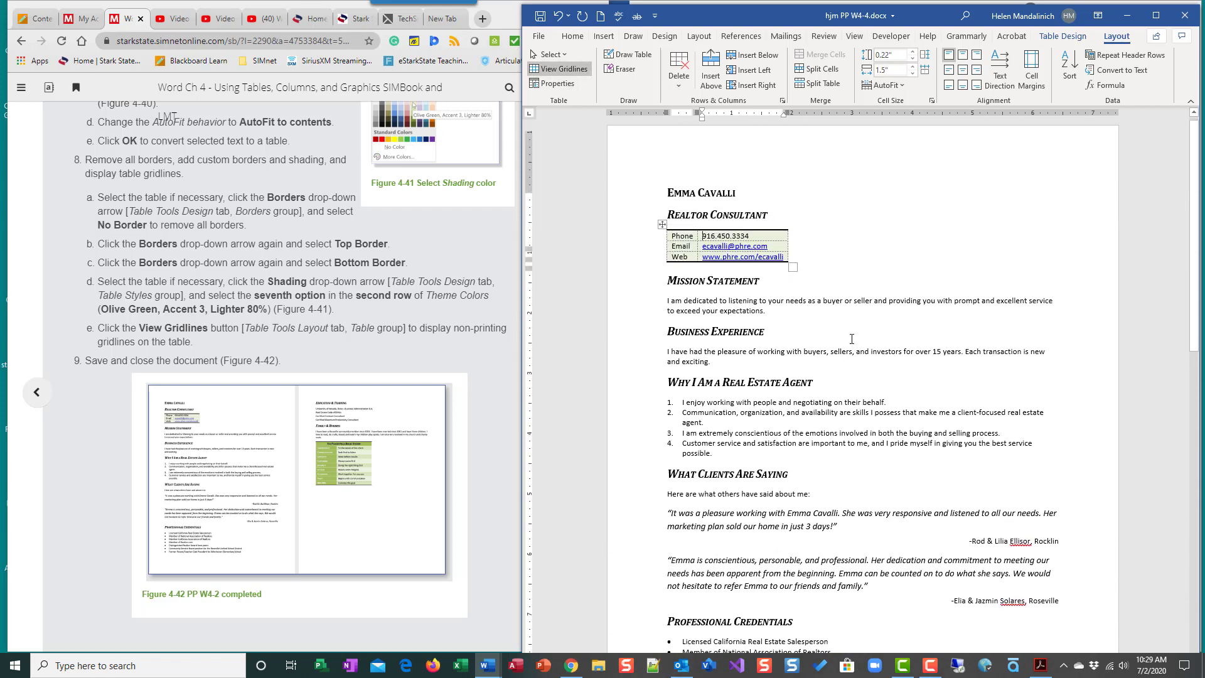
Step: Toggle the gridlines off and on to compare the contact table, leave them displayed, and save the document
left_click(567, 68)
left_click(566, 66)
left_click(566, 66)
left_click(567, 66)
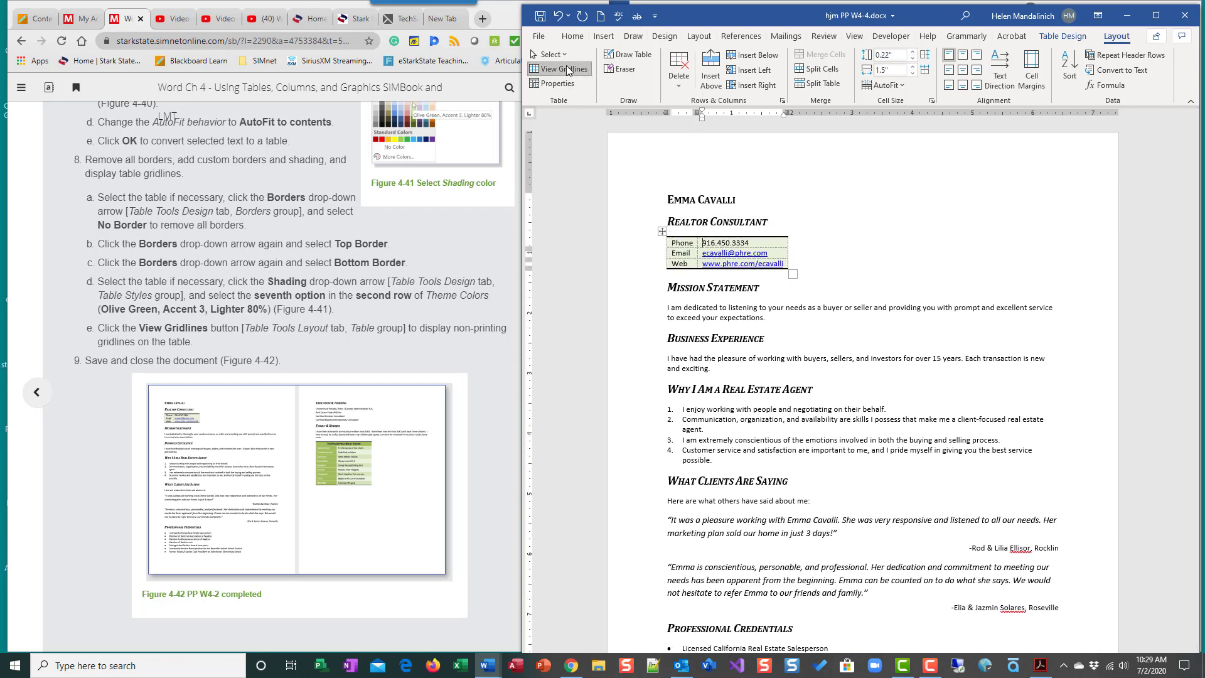
left_click(566, 66)
left_click(566, 67)
left_click(566, 66)
left_click(566, 67)
left_click(566, 67)
left_click(566, 68)
left_click(566, 68)
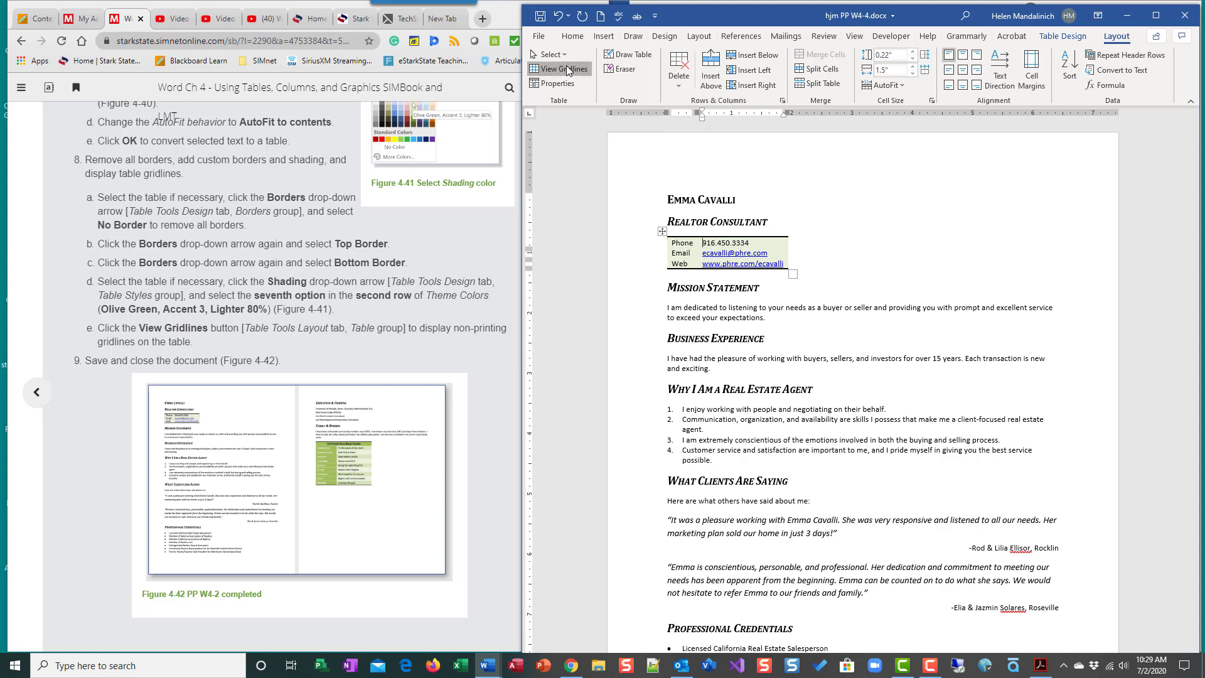
left_click(566, 68)
left_click(566, 68)
left_click(566, 68)
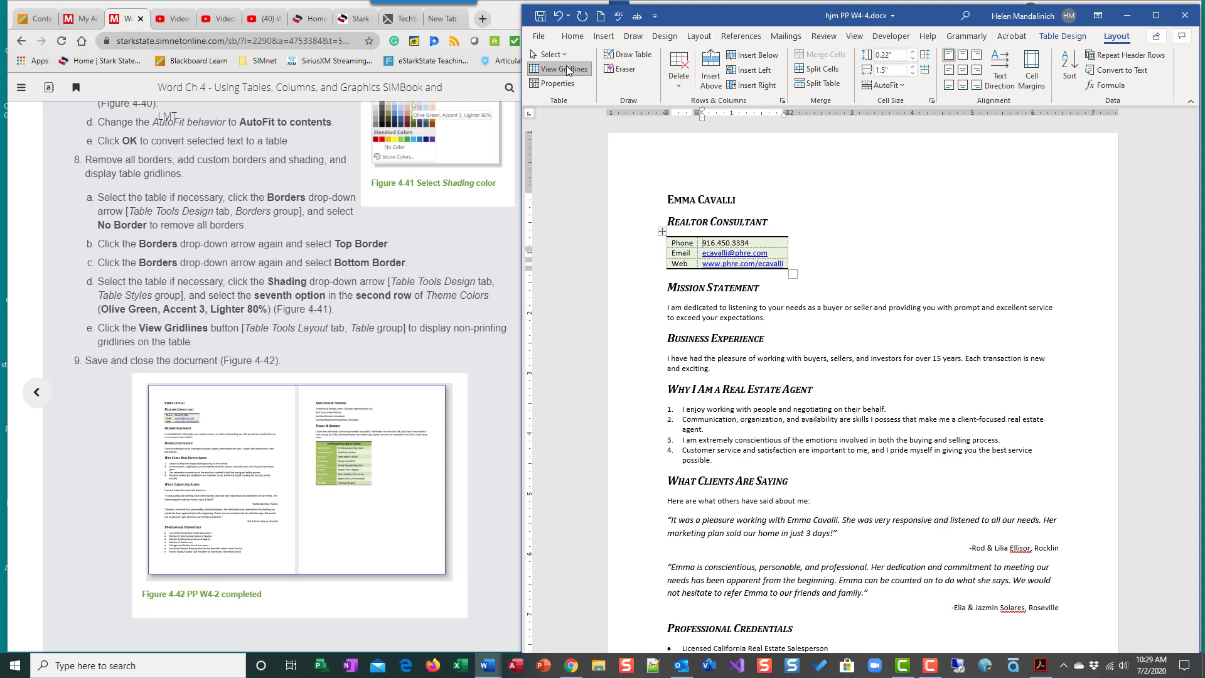
left_click(540, 16)
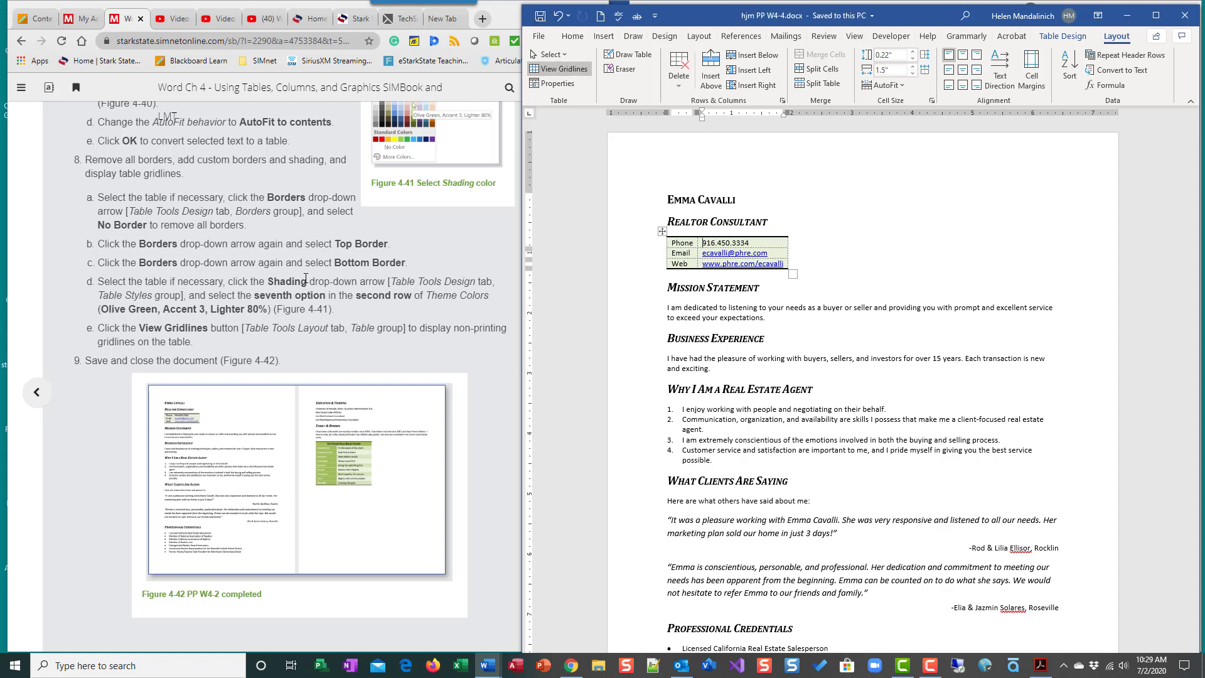